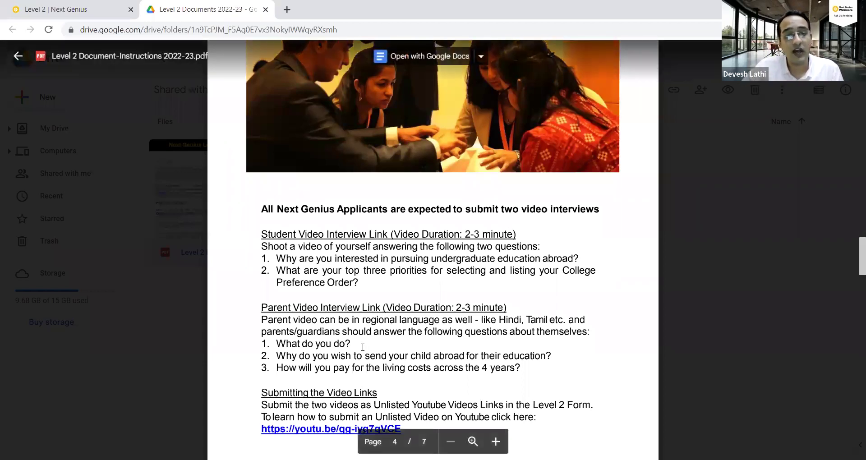
Scroll the instructions PDF to page 5, College Allocation, and follow its comparison-sheet link.
scroll(362, 346, "down", 1)
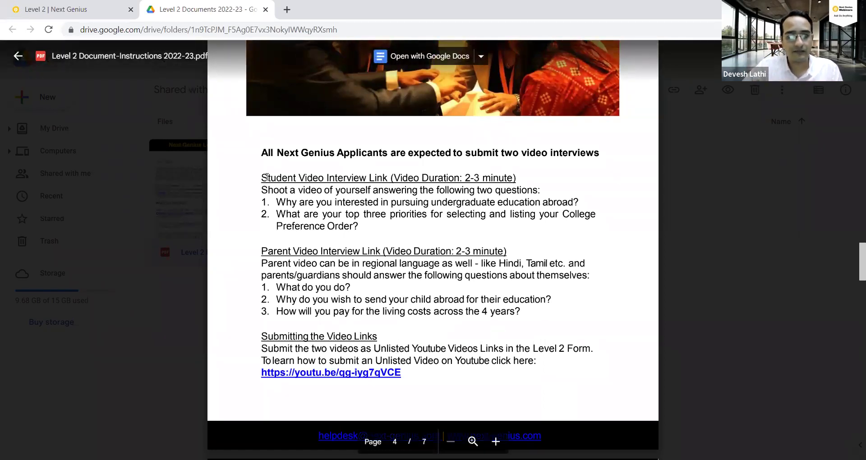
scroll(277, 237, "down", 15)
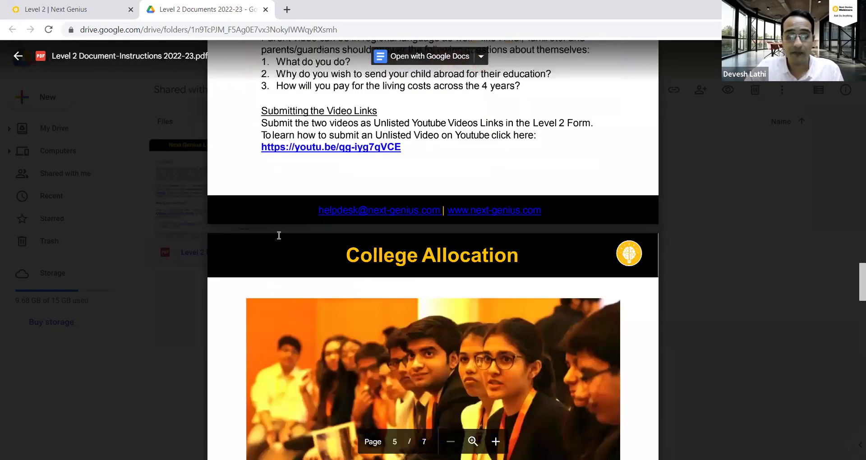
scroll(91, 103, "up", 6)
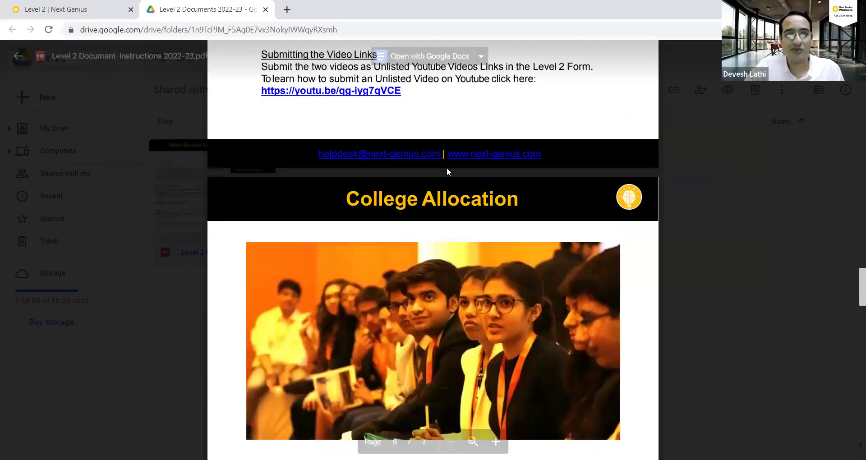
left_click(446, 162)
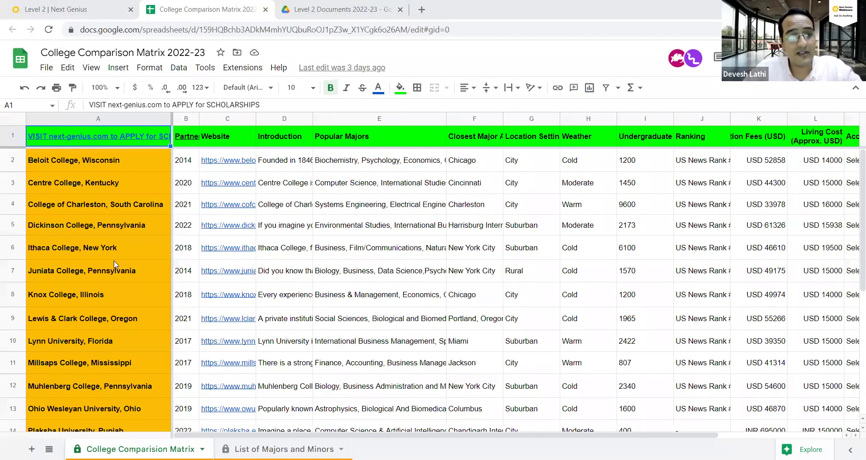
Move across Juniata College's row, then expand the formula bar to read Centre College's introduction.
scroll(149, 298, "down", 5)
scroll(341, 336, "up", 5)
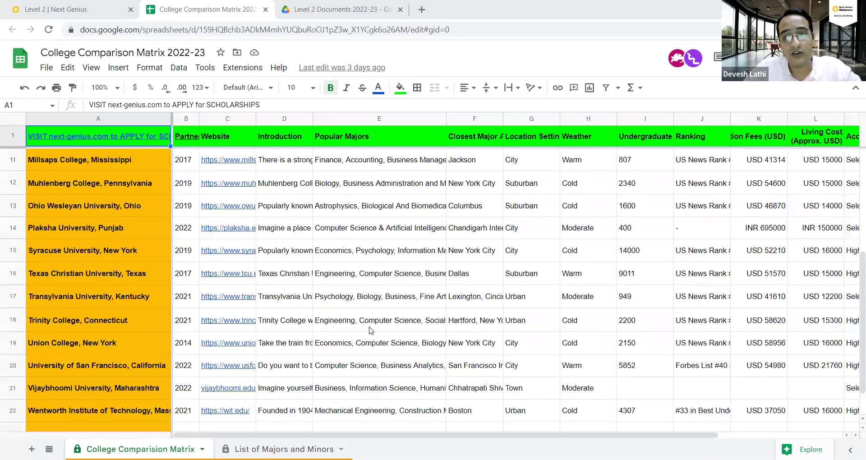
left_click(376, 270)
key("Right")
key("Right")
key("Right")
key("Right")
key("Right")
key("Right")
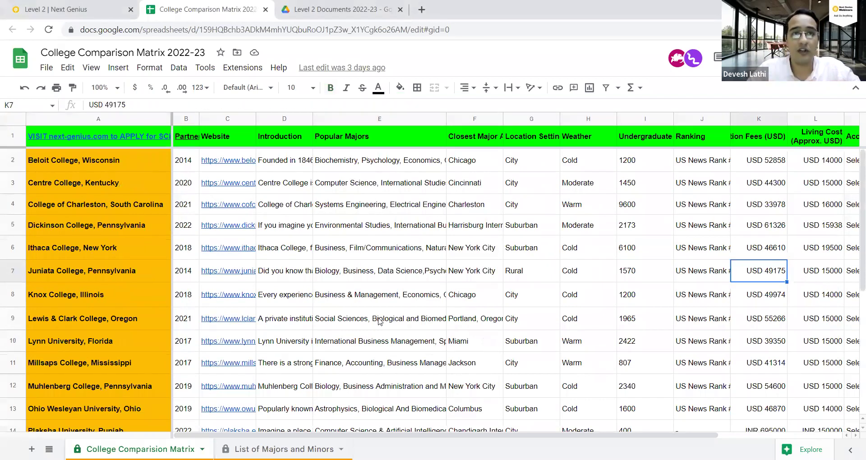
key("Left")
key("Left")
key("Left")
key("Left")
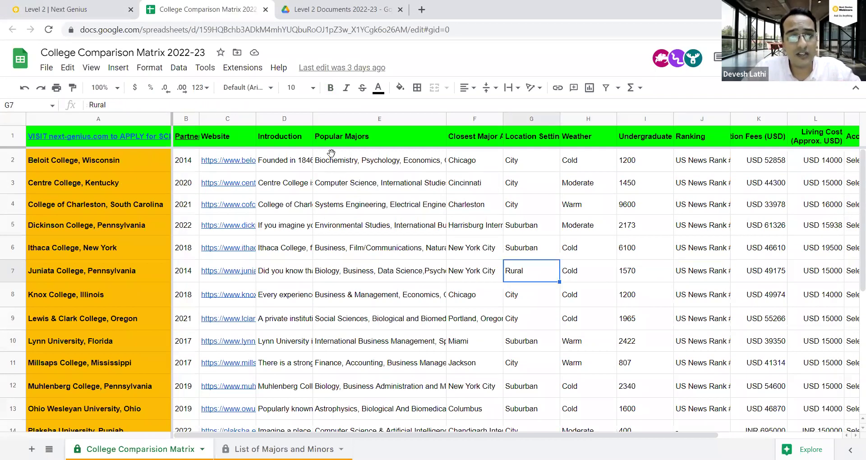
key("Left")
key("Left")
key("Left")
key("Up")
key("Up")
key("Up")
key("Up")
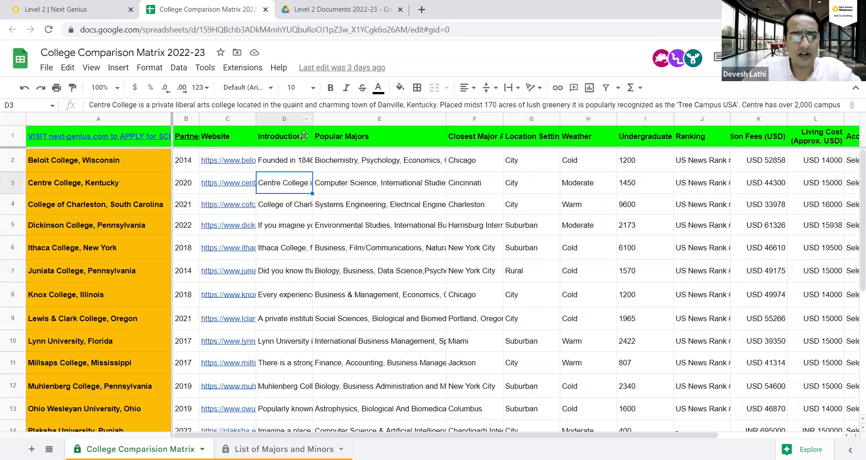
key("ctrl+shift+u")
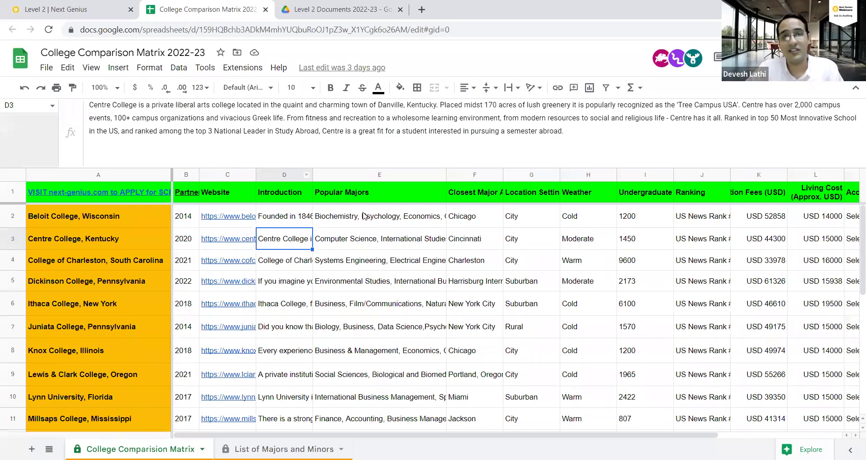
Review Beloit's Popular Majors, the Closest Major Airport column and City/Suburban/Rural location settings.
left_click(346, 224)
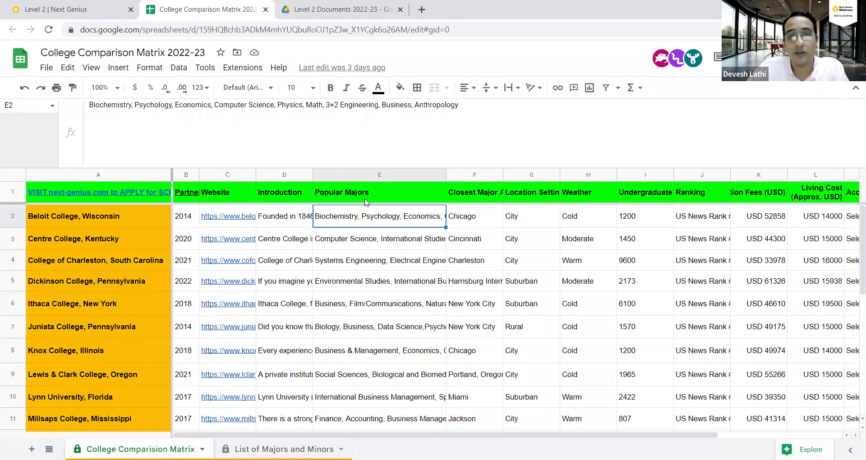
left_click(465, 216)
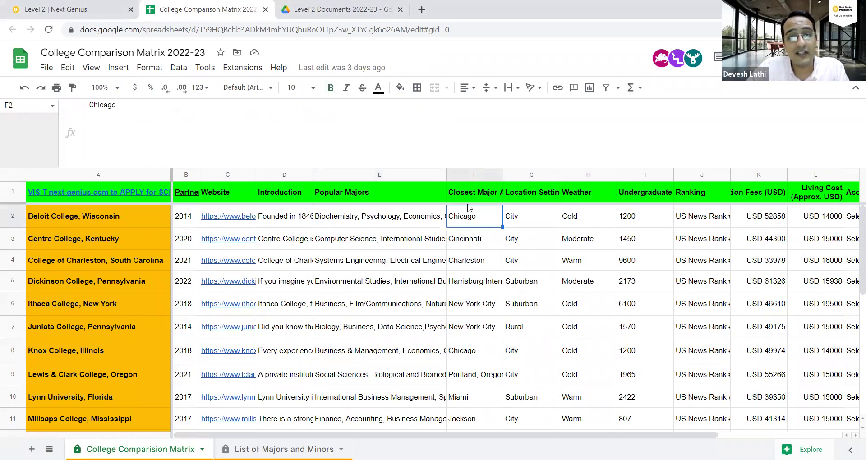
left_click(471, 175)
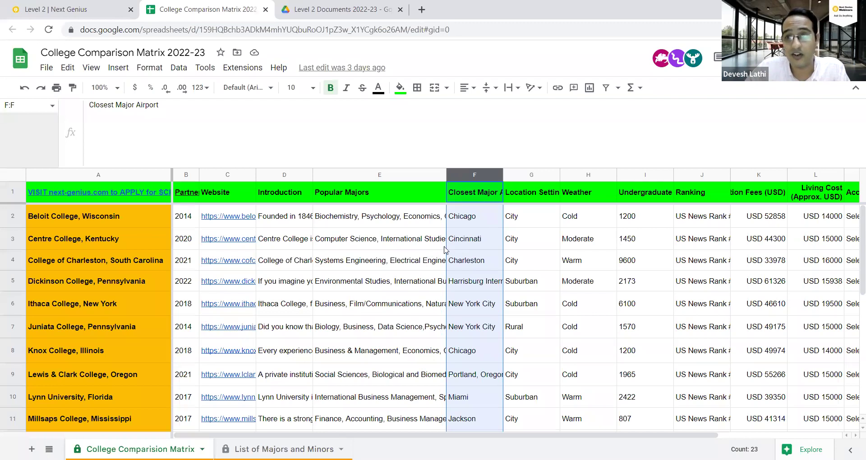
left_click(516, 202)
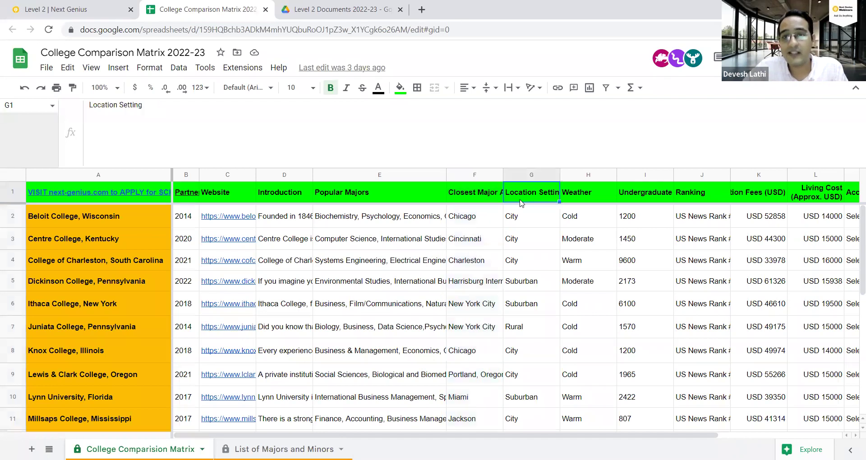
left_click(523, 216)
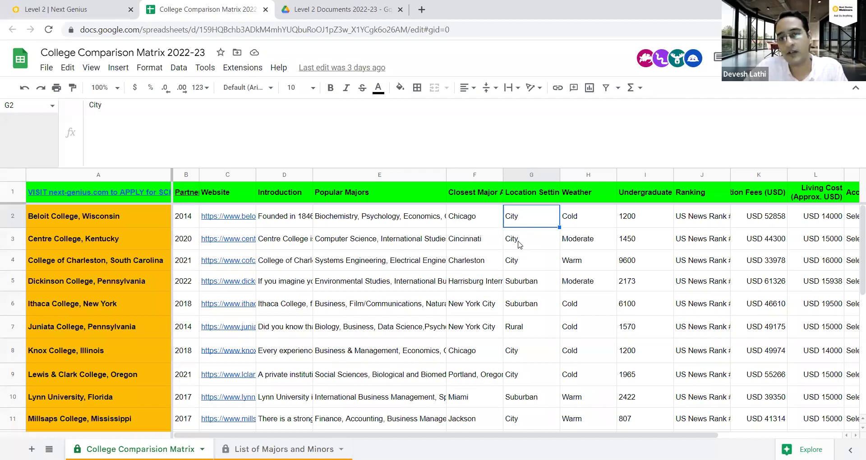
left_click(520, 244)
left_click(524, 283)
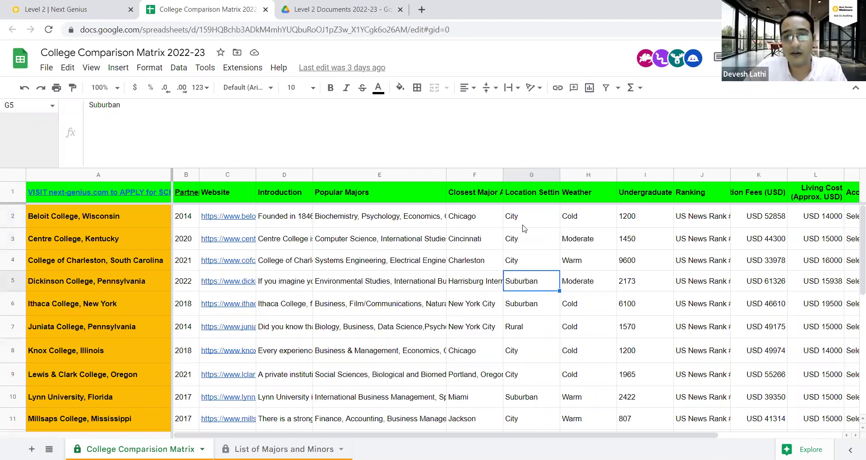
left_click(526, 199)
left_click(526, 220)
left_click(525, 243)
left_click(530, 282)
left_click(526, 326)
Review the Weather, Undergraduate Body and Ranking columns, ending at Tuition Fees (USD).
scroll(531, 363, "down", 1)
left_click(583, 200)
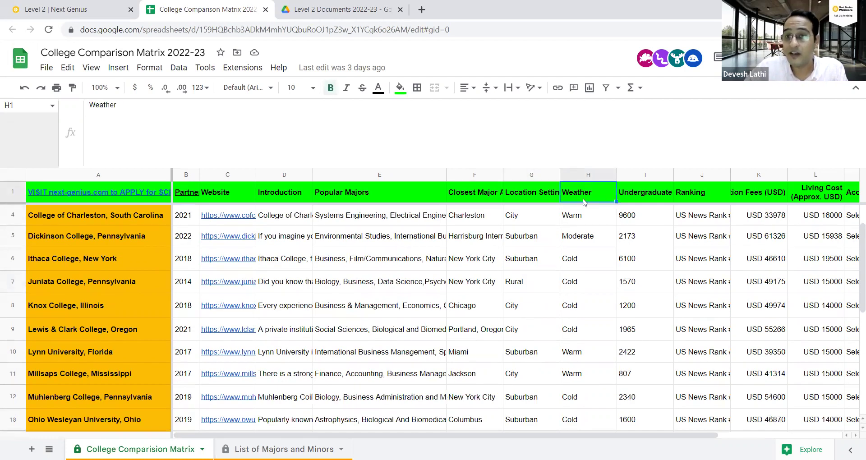
left_click(585, 219)
left_click(580, 252)
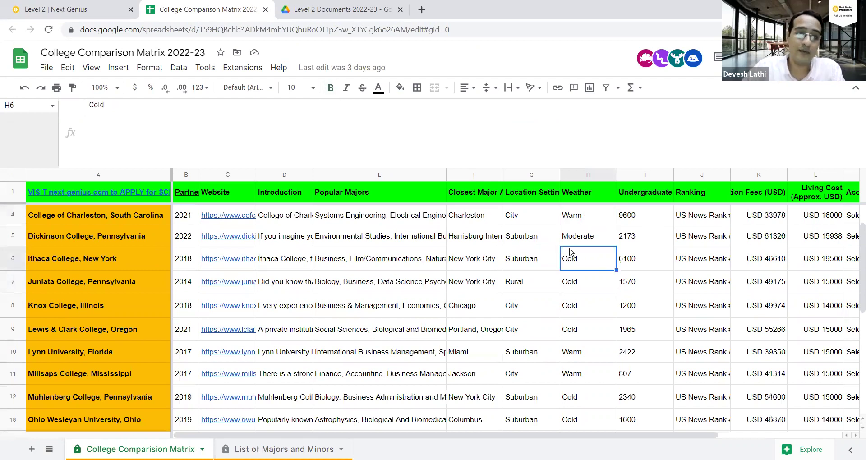
left_click(646, 203)
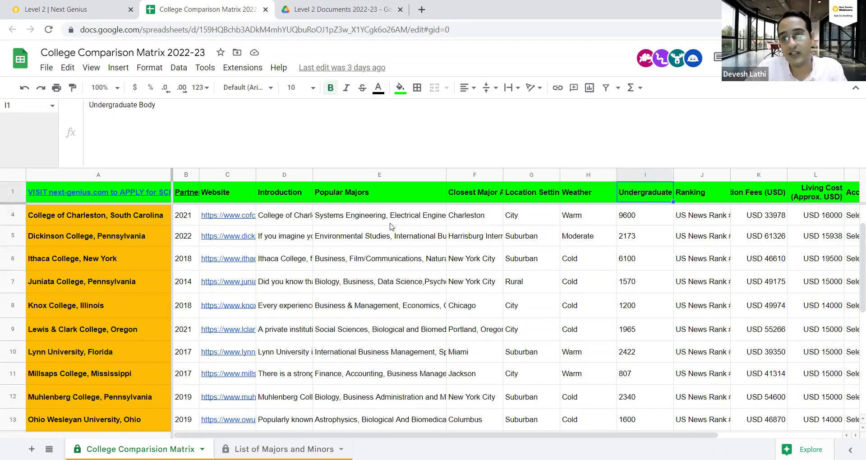
left_click(696, 185)
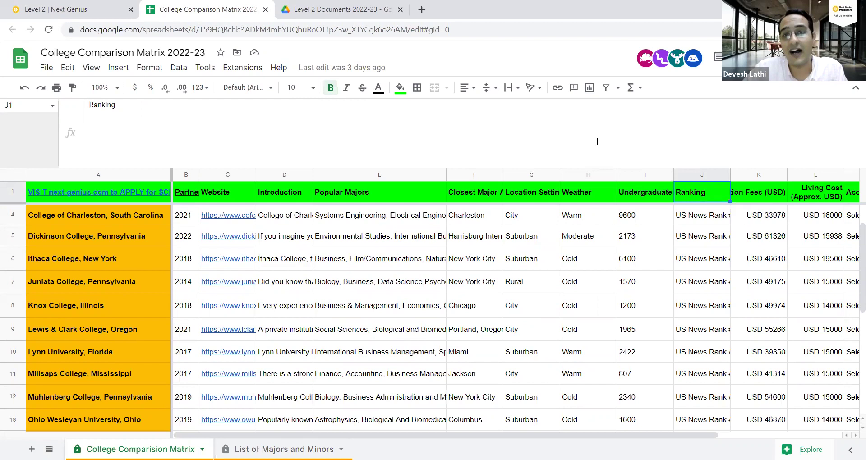
key("Right")
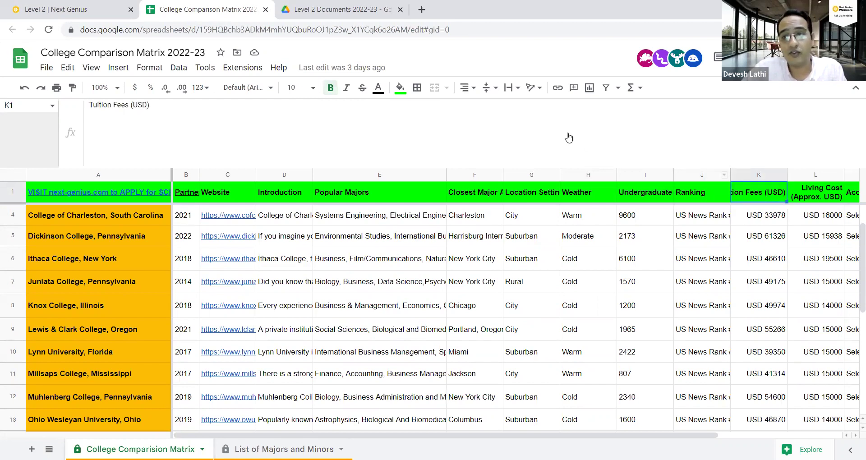
Left-align the Tuition Fees (USD) and Living Cost (Approx. USD) header cells.
left_click(762, 221)
left_click(759, 259)
scroll(764, 311, "down", 2)
scroll(764, 311, "down", 2)
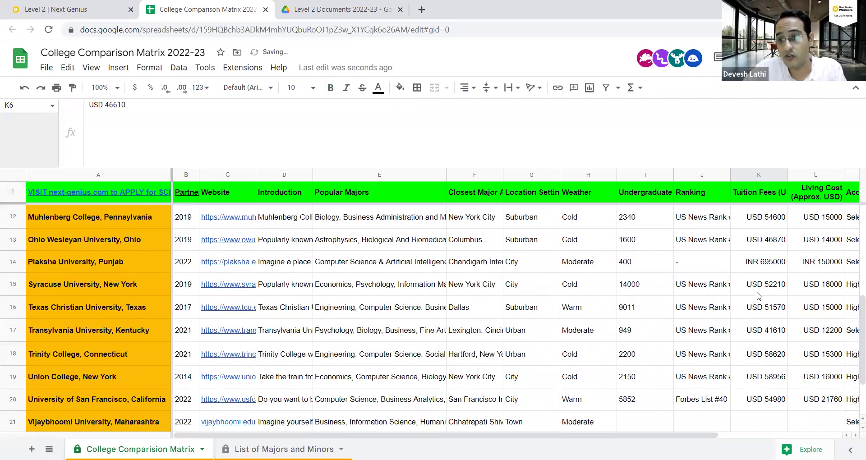
scroll(762, 297, "up", 5)
scroll(756, 275, "down", 2)
scroll(758, 270, "up", 2)
left_click(814, 197)
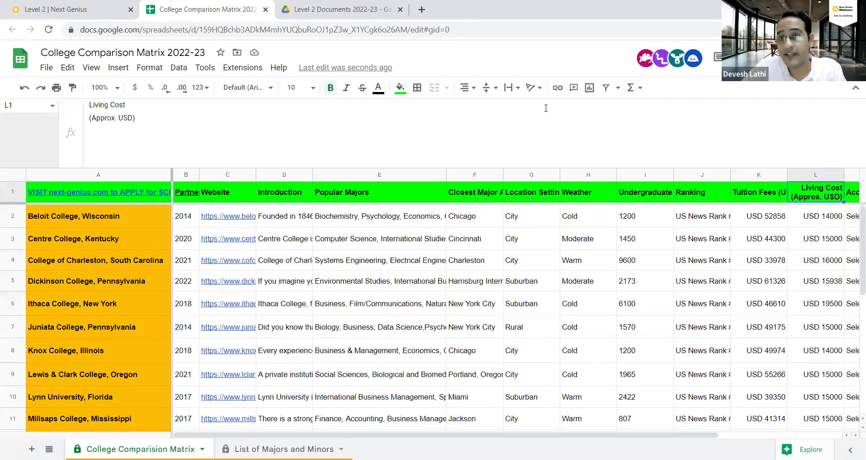
left_click(465, 88)
left_click(467, 107)
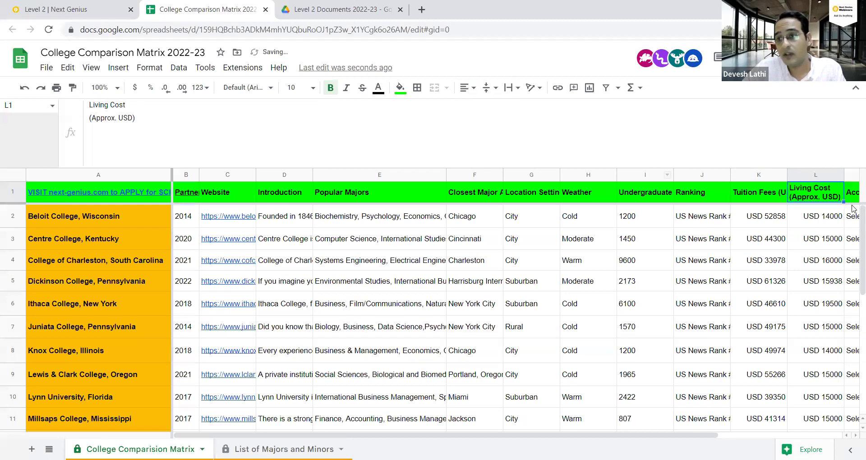
Scan the Acceptance Rate column from Beloit College down to Vijaybhoomi University.
key("Right")
scroll(854, 229, "right", 5)
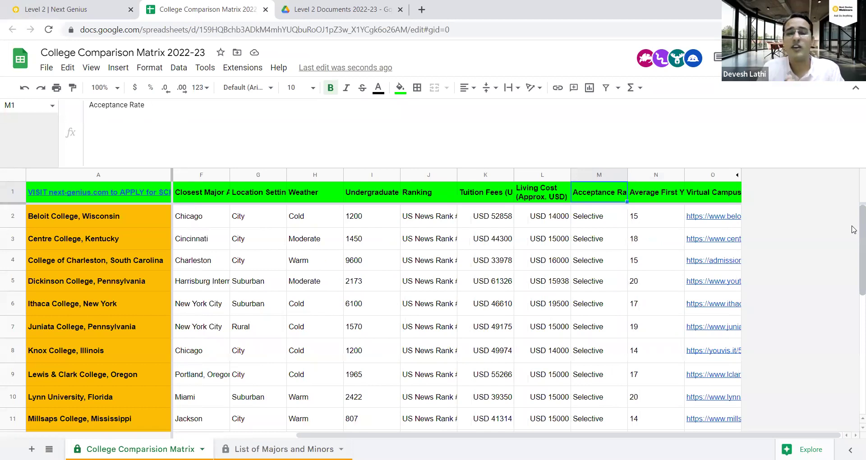
key("Down")
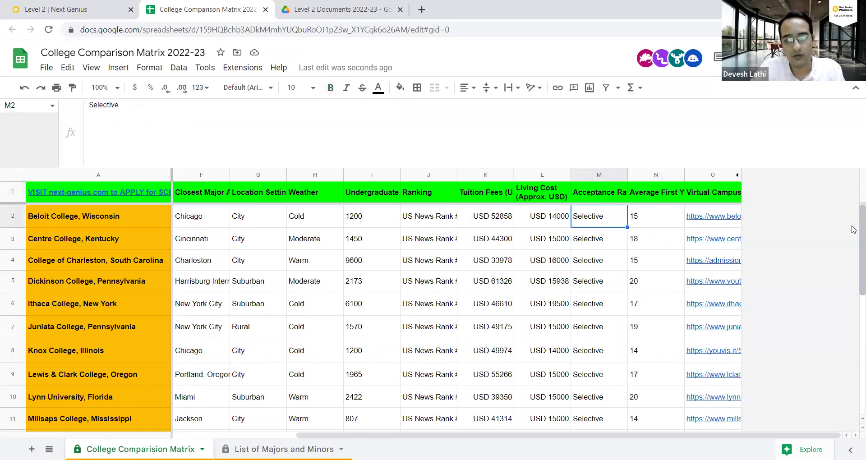
key("ctrl+Down")
key("Up")
key("Up")
key("Up")
key("Up")
key("Up")
key("Up")
key("Up")
key("Up")
key("Up")
key("Up")
key("Up")
key("Up")
key("Up")
key("Up")
key("Up")
key("Up")
key("Up")
key("Up")
key("Up")
key("Up")
key("Up")
key("Up")
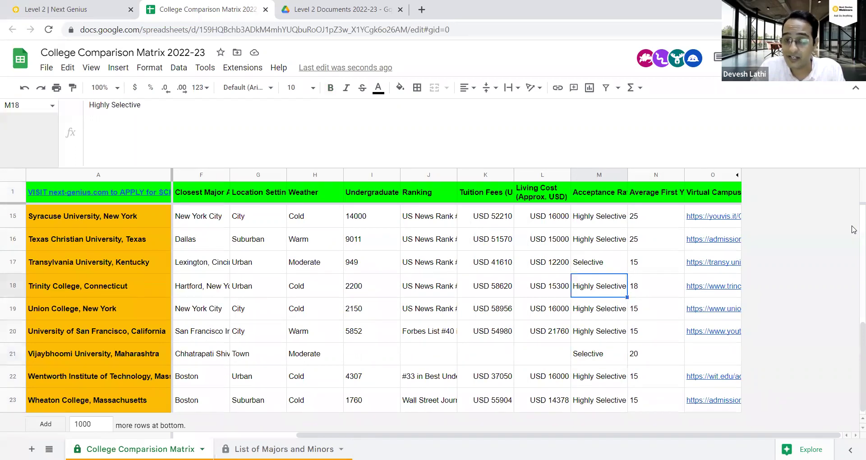
key("Down")
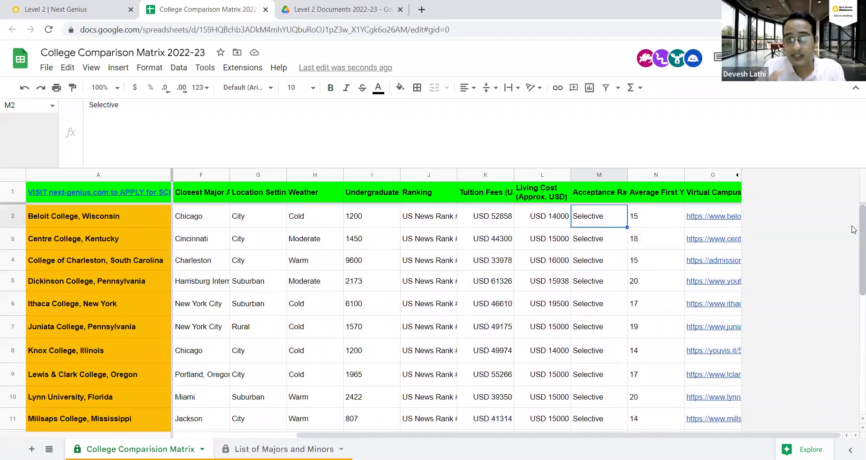
scroll(835, 235, "down", 5)
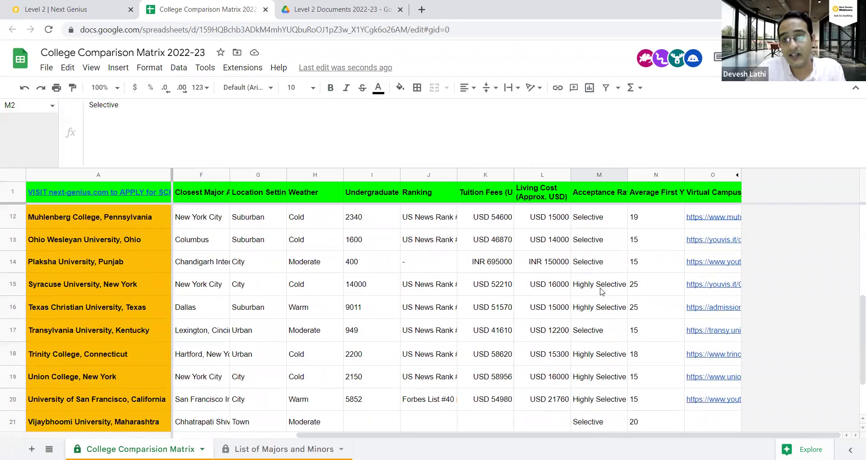
Check acceptance ratings from Syracuse University through Wheaton College, noting the Highly Selective ones.
left_click(602, 290)
left_click(601, 307)
left_click(597, 353)
left_click(599, 382)
left_click(593, 397)
scroll(600, 401, "down", 2)
left_click(592, 362)
left_click(591, 373)
scroll(591, 373, "up", 7)
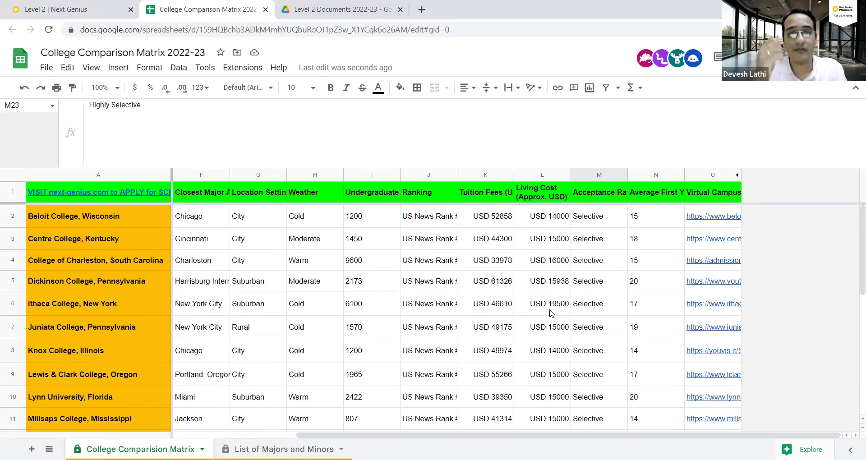
Review the Average First Year Class Size, Virtual Campus Tour and partner year columns.
left_click(644, 200)
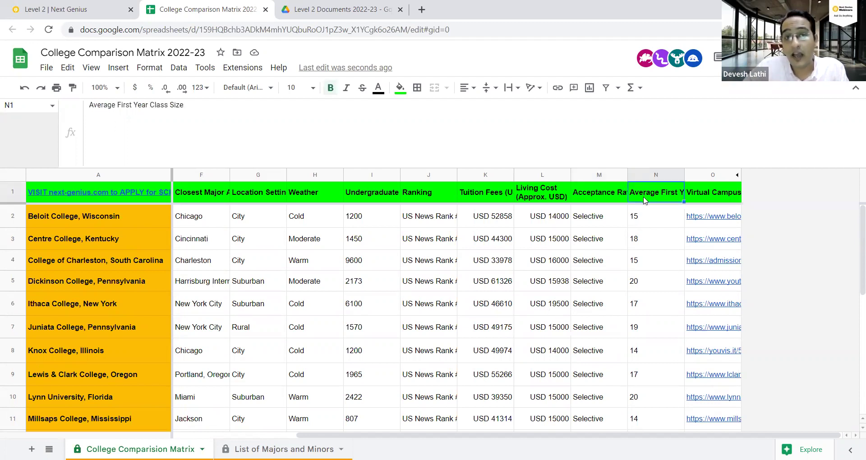
left_click(706, 198)
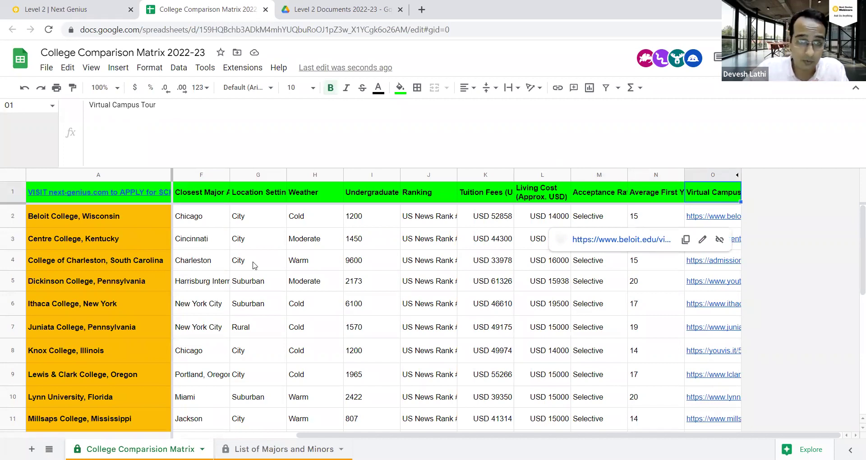
key("Down")
key("Down")
key("Down")
key("Left")
key("Left")
key("Left")
key("Left")
key("Left")
key("Left")
key("Left")
key("Left")
key("Left")
key("Left")
key("Left")
key("Left")
key("Left")
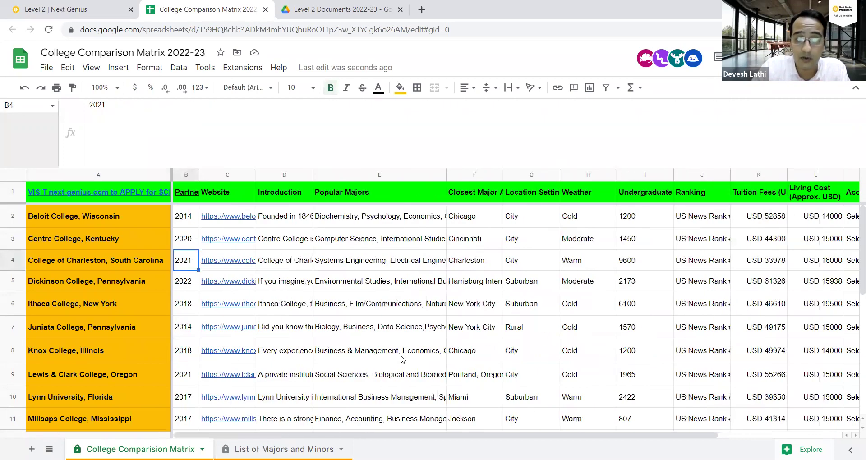
key("Right")
key("Right")
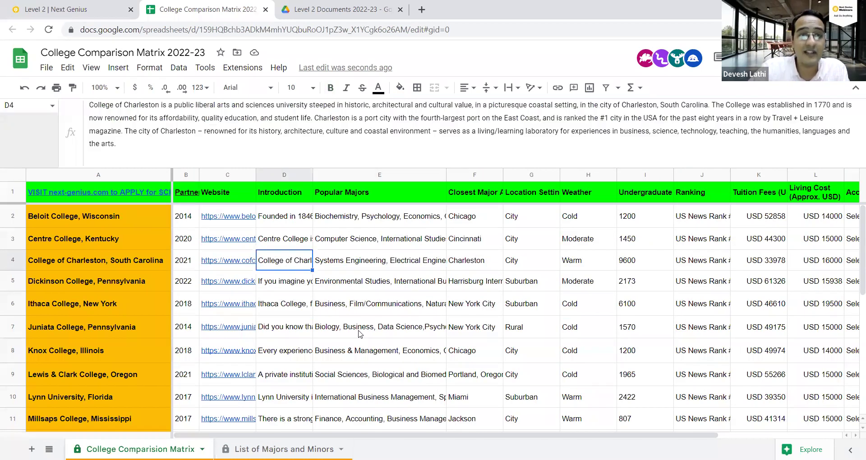
Preview the Beloit, Dickinson and Juniata website links and open Juniata College's site.
left_click(223, 224)
left_click(212, 288)
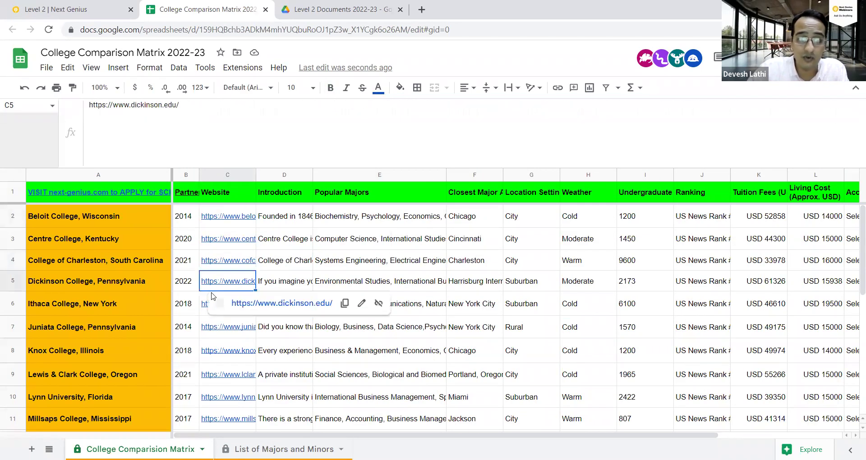
left_click(213, 337)
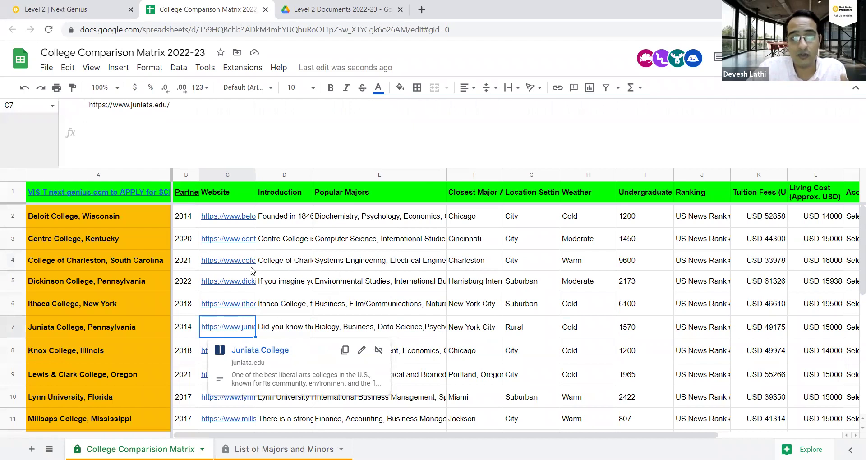
left_click(259, 350)
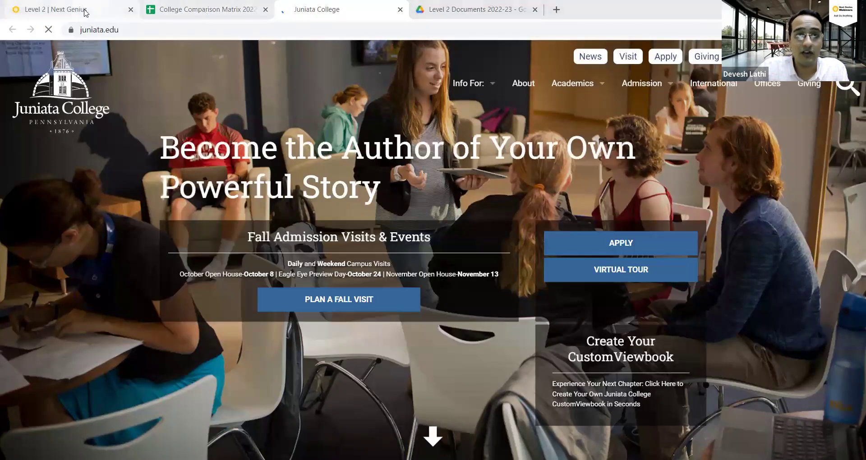
From the Next Genius Level 2 list, open the Beloit and Centre College profiles and browse Centre's.
left_click(84, 12)
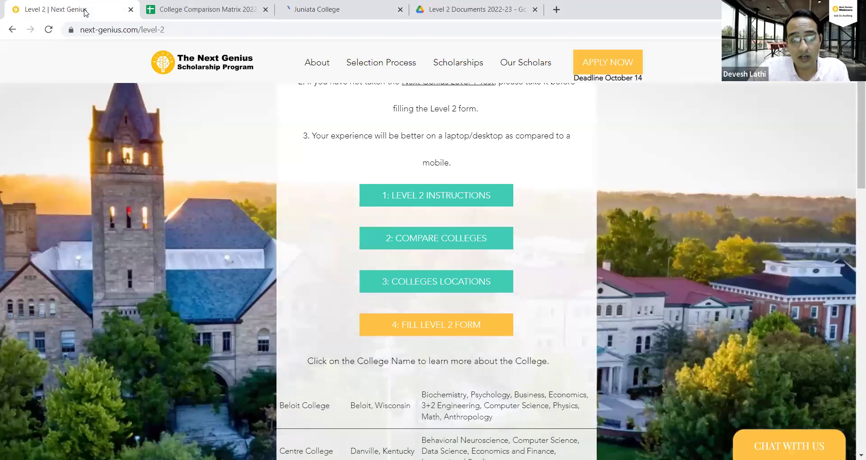
scroll(361, 244, "down", 4)
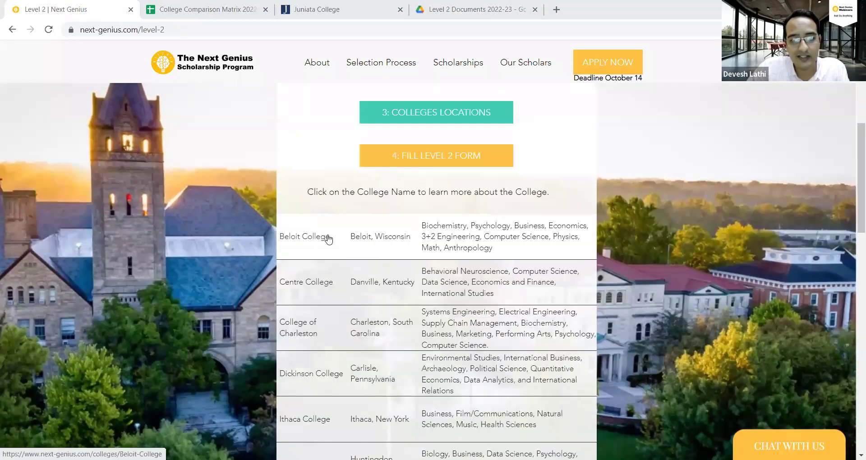
left_click(329, 235)
left_click(71, 5)
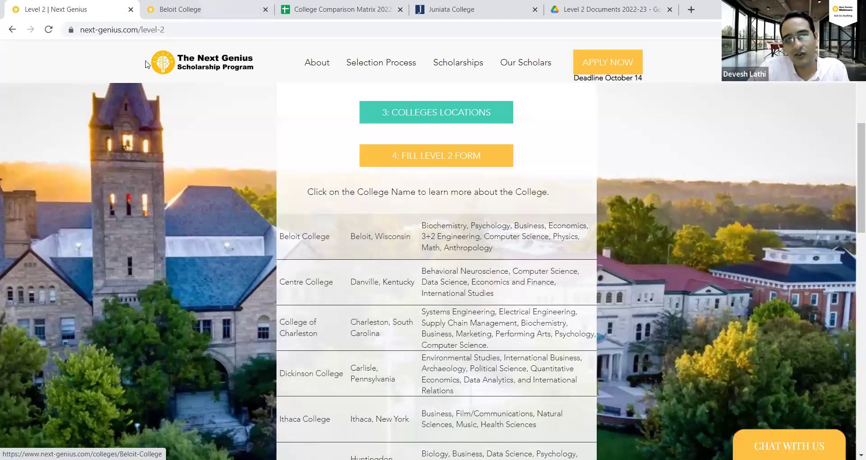
left_click(305, 281)
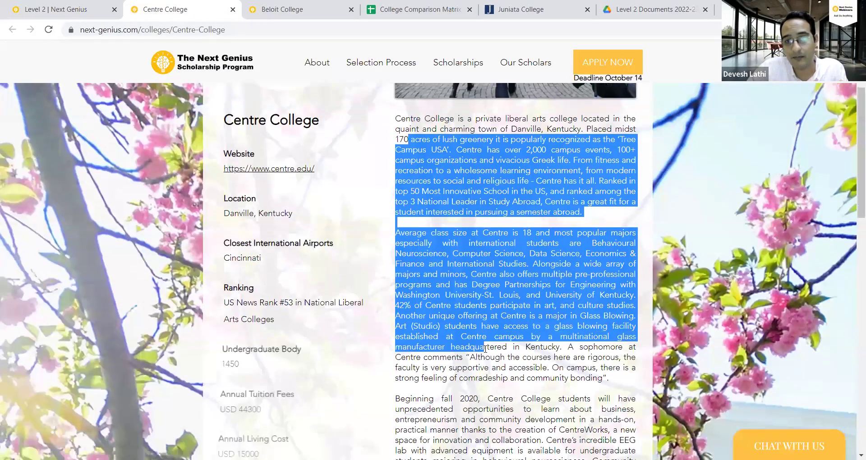
scroll(462, 281, "down", 4)
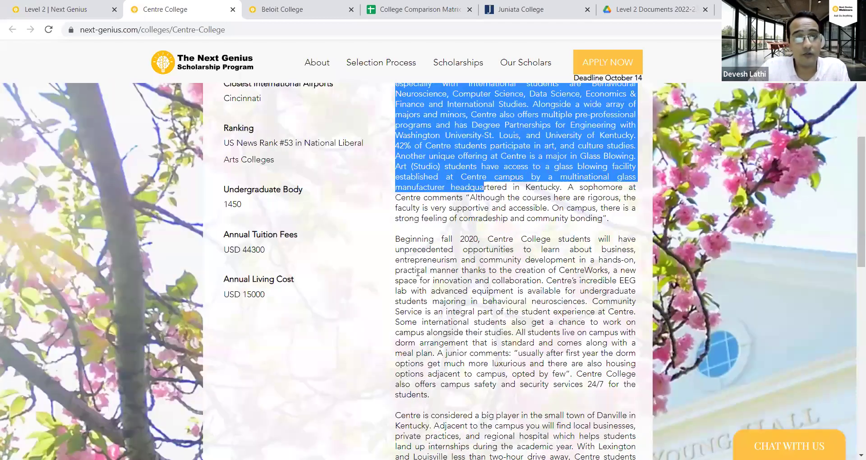
scroll(417, 273, "down", 2)
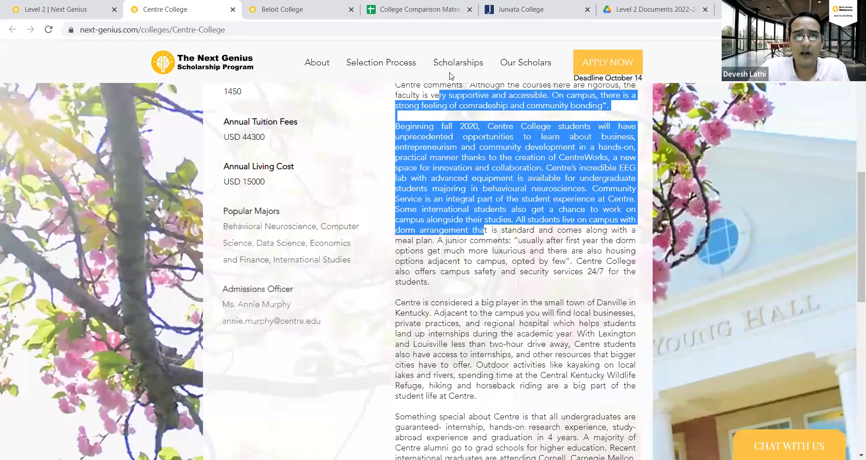
left_click(404, 114)
scroll(405, 114, "up", 1)
scroll(316, 226, "up", 1)
scroll(265, 342, "down", 3)
scroll(265, 341, "up", 1)
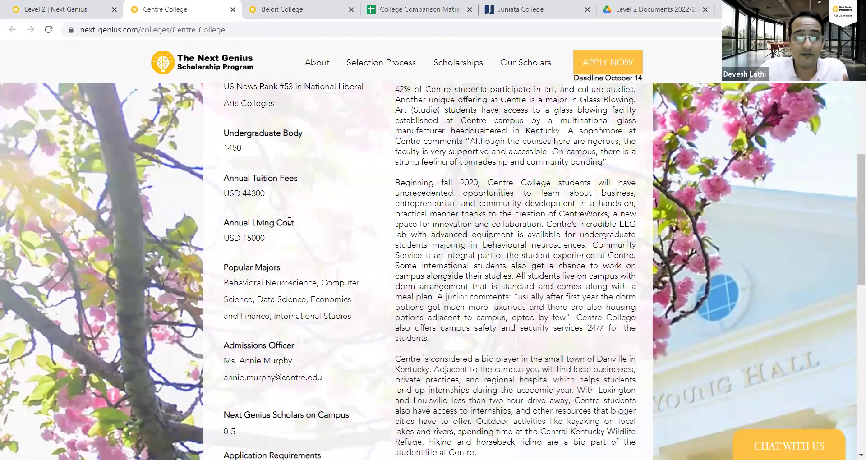
Close the Centre College profile, play and pause Beloit's video, then close Beloit's page.
left_click(233, 9)
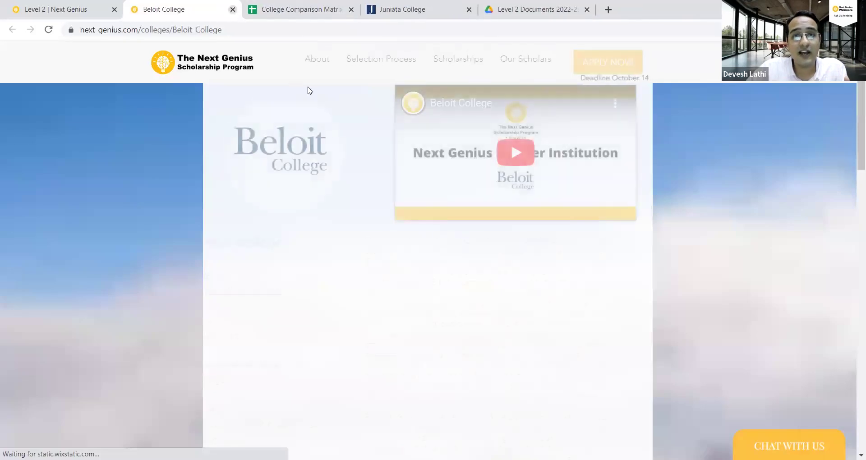
left_click(528, 162)
left_click(493, 167)
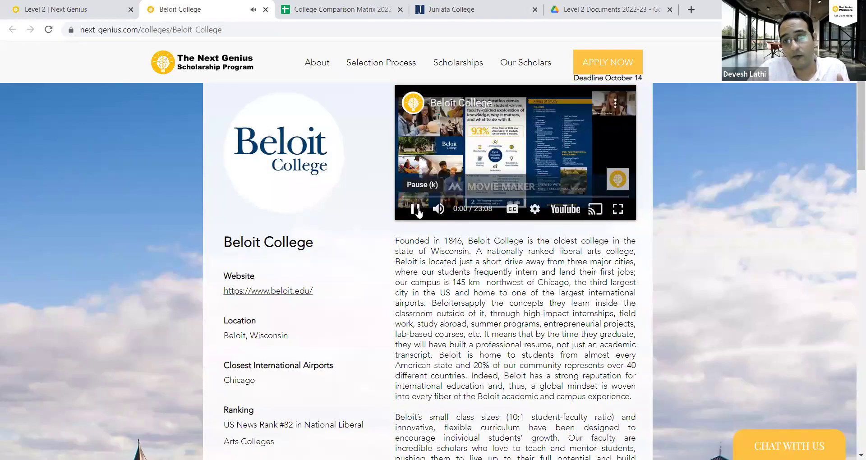
left_click(266, 9)
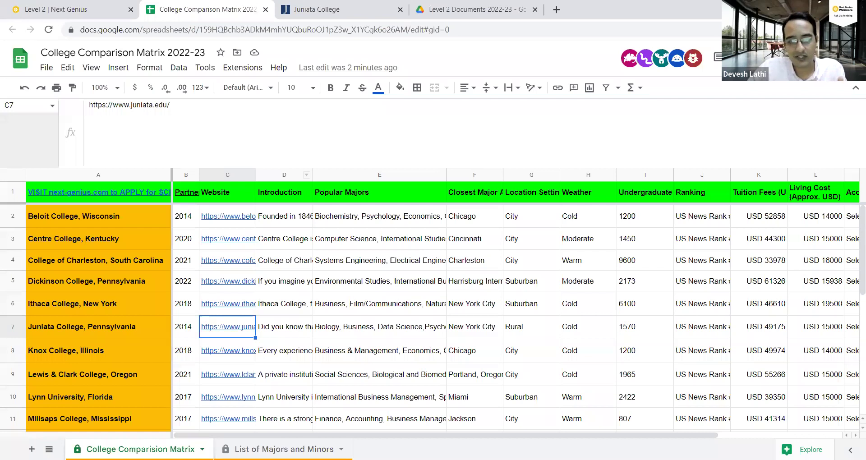
Switch to the List of Majors and Minors sheet and shrink the formula bar to show more rows.
mouse_move(228, 419)
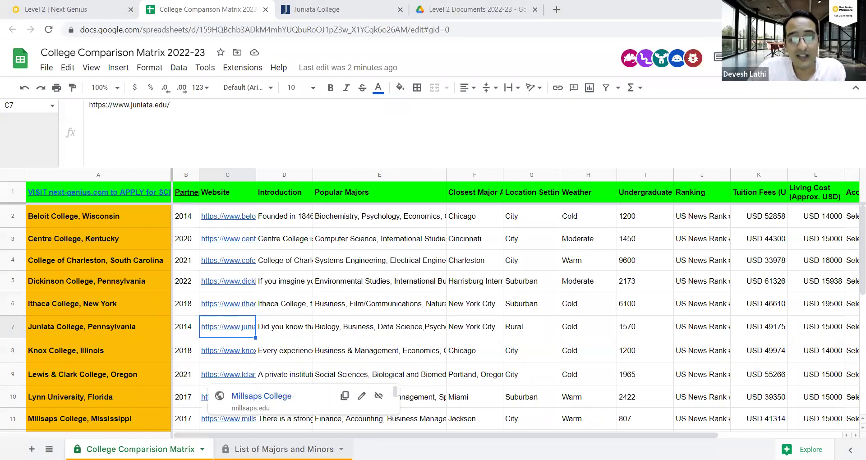
key("ctrl+shift+Page_Down")
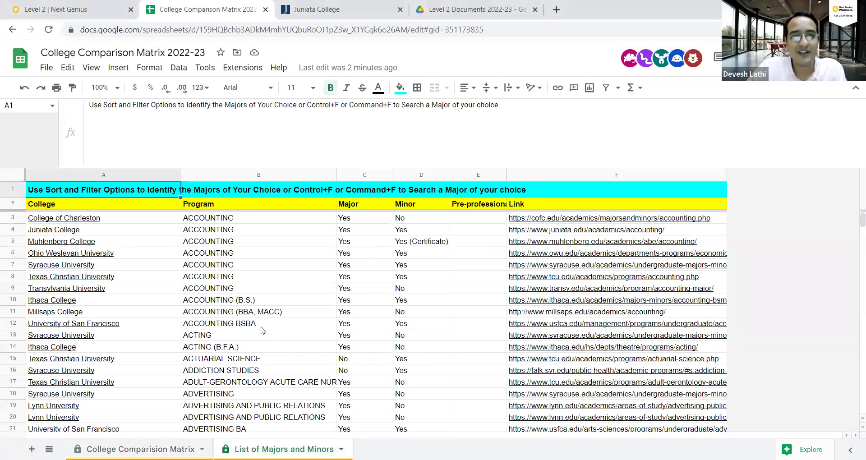
left_click_drag(250, 167, 251, 149)
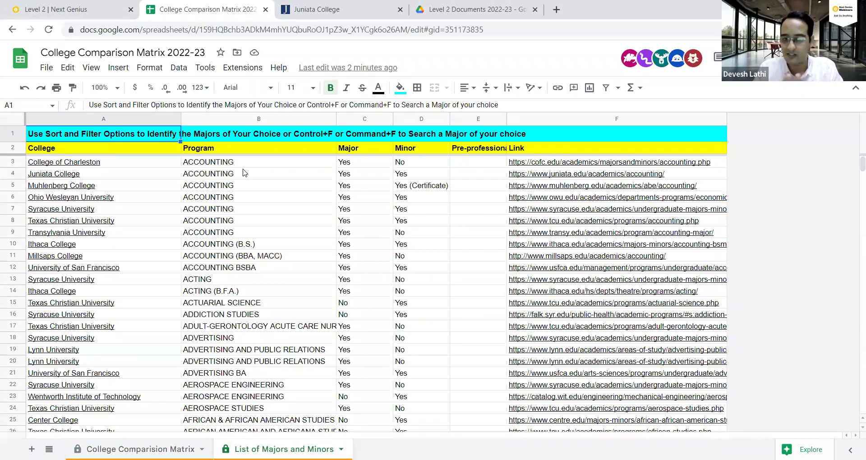
Search the majors list for 'biochem' and select the run of BIOCHEMISTRY program rows.
left_click(244, 198)
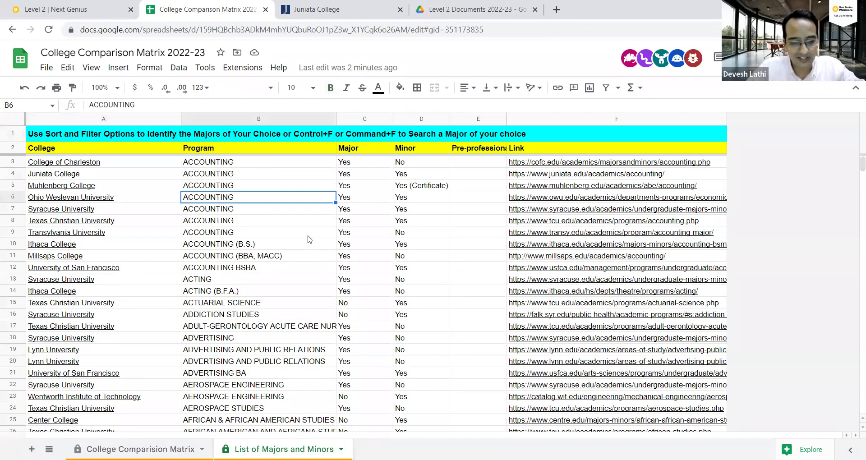
key("ctrl+f")
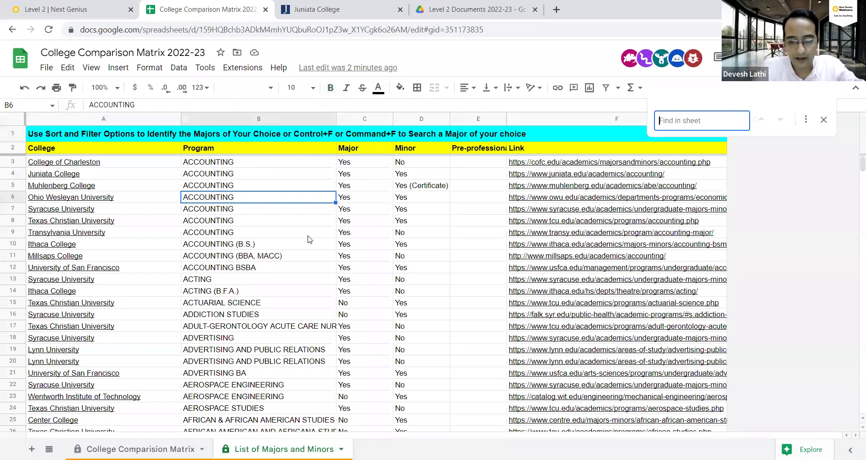
type("biochem")
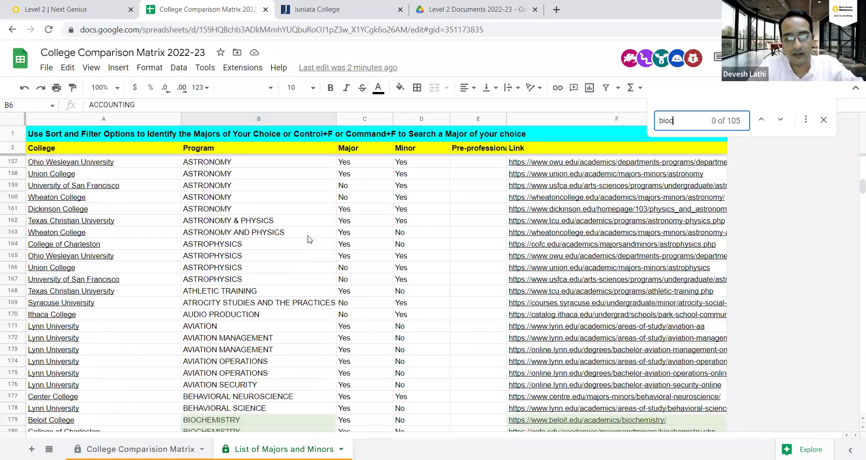
key("Return")
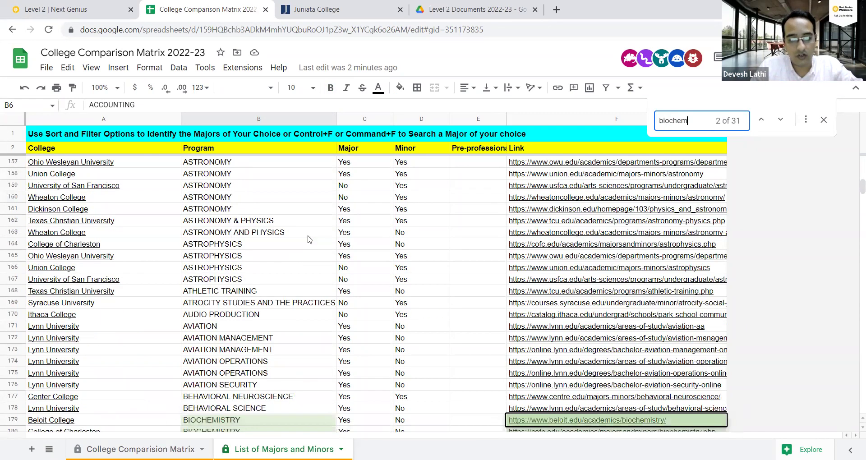
key("Escape")
key("Left")
key("Left")
key("Left")
key("Left")
key("Left")
key("Down")
key("Down")
key("Down")
key("Down")
key("Right")
key("Up")
key("Up")
key("Up")
key("shift+Down")
key("shift+Down")
key("shift+Down")
key("shift+Down")
key("shift+Down")
key("shift+Down")
key("shift+Down")
key("shift+Down")
key("shift+Down")
key("shift+Down")
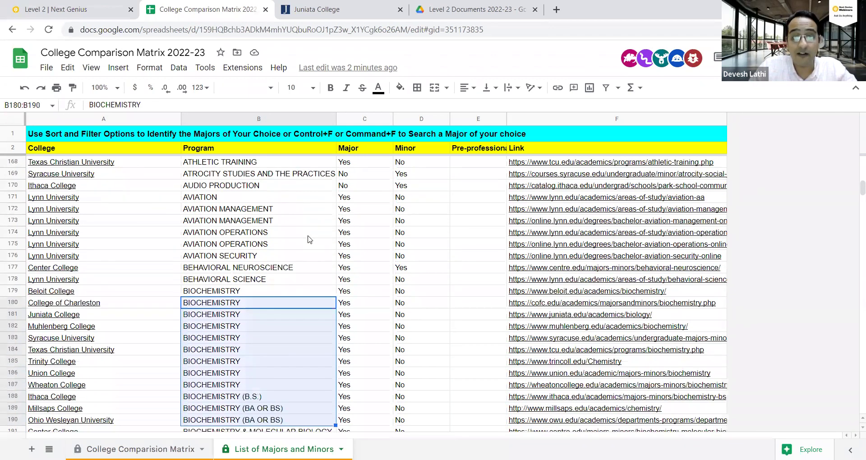
key("shift+Down")
key("shift+Down")
key("shift+Down")
key("shift+Down")
key("shift+Down")
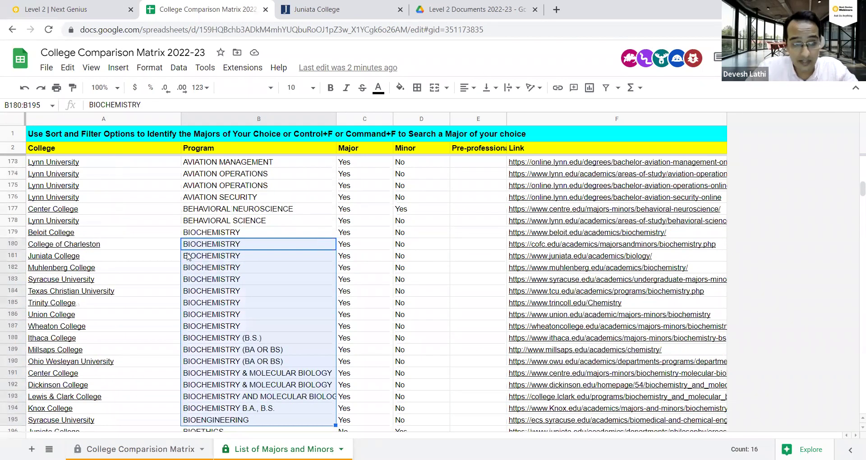
Check Texas Christian's and Muhlenberg's BIOCHEMISTRY entries, then return to the College Comparison Matrix sheet.
left_click_drag(229, 352, 234, 396)
scroll(230, 361, "down", 1)
left_click_drag(221, 348, 220, 388)
scroll(220, 387, "down", 1)
left_click(221, 201)
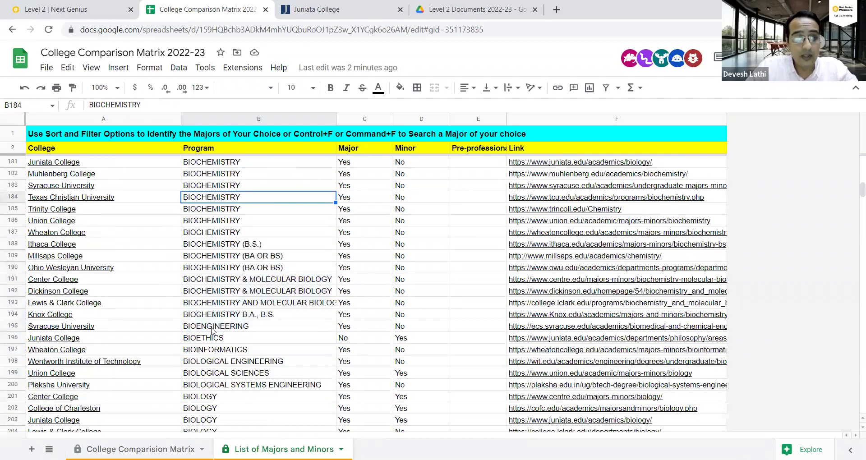
left_click(238, 175)
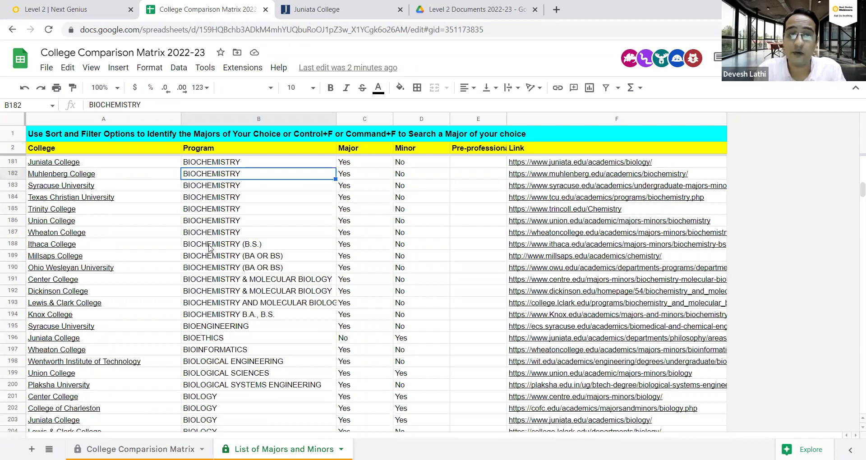
left_click(140, 449)
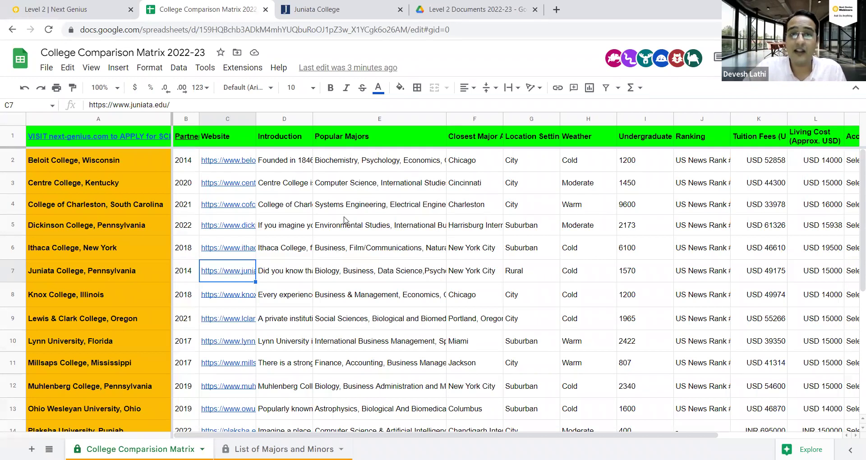
Read the Popular Majors entries for Centre College and Dickinson College.
left_click(352, 183)
key("Down")
key("Down")
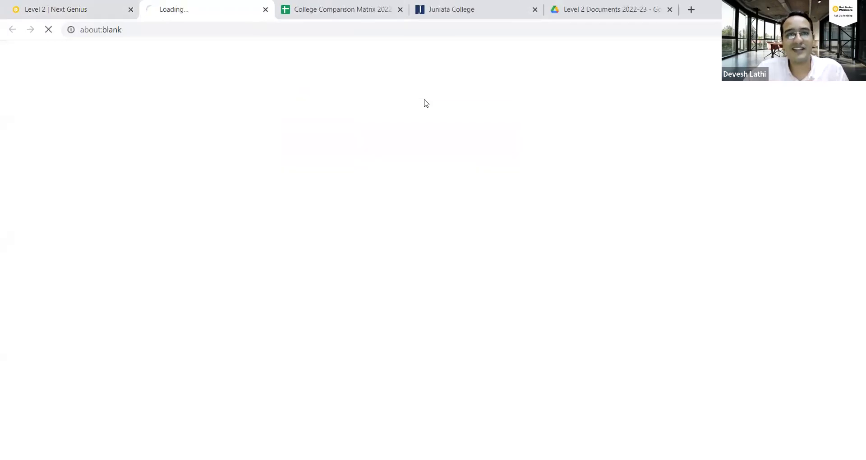
left_click(400, 10)
left_click(400, 9)
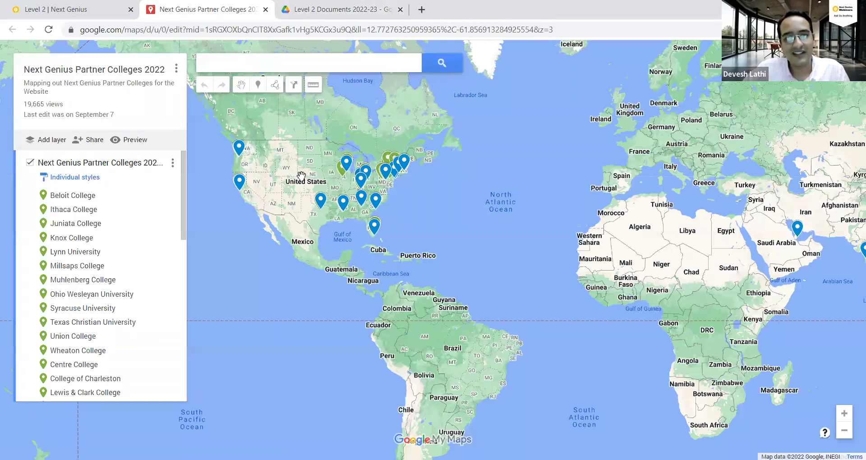
scroll(300, 176, "up", 1)
scroll(535, 175, "up", 1)
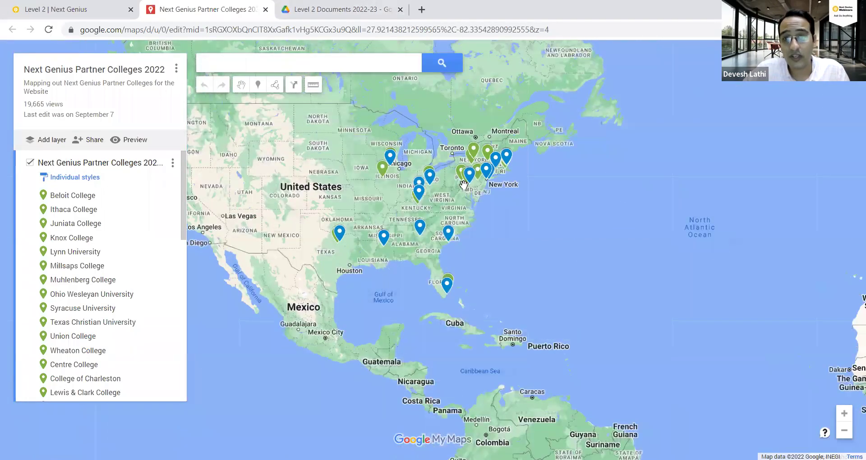
scroll(504, 154, "up", 1)
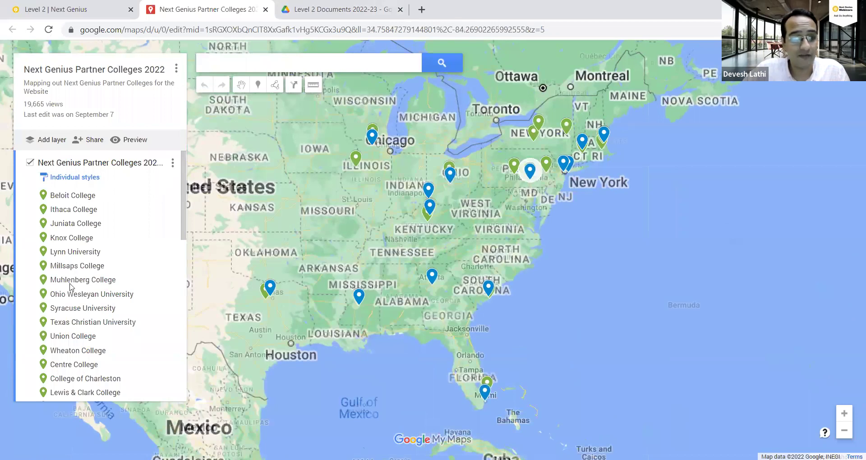
scroll(460, 178, "down", 1)
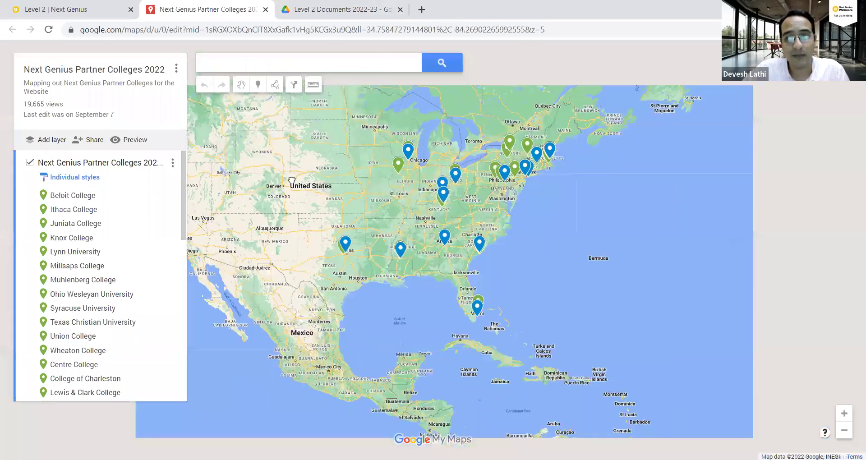
scroll(167, 202, "down", 3)
key("minus")
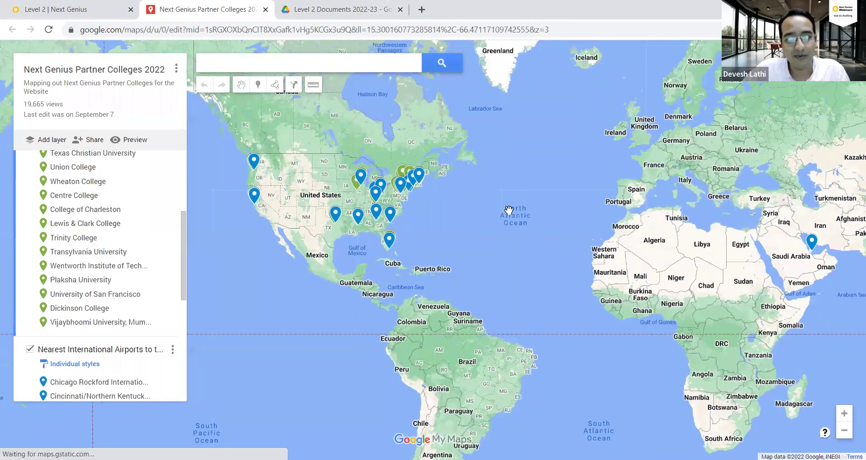
left_click_drag(608, 212, 344, 217)
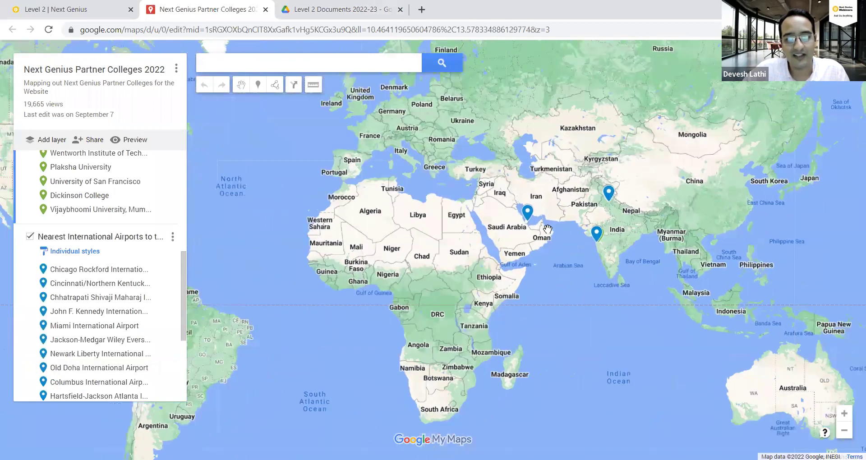
left_click_drag(820, 175, 525, 180)
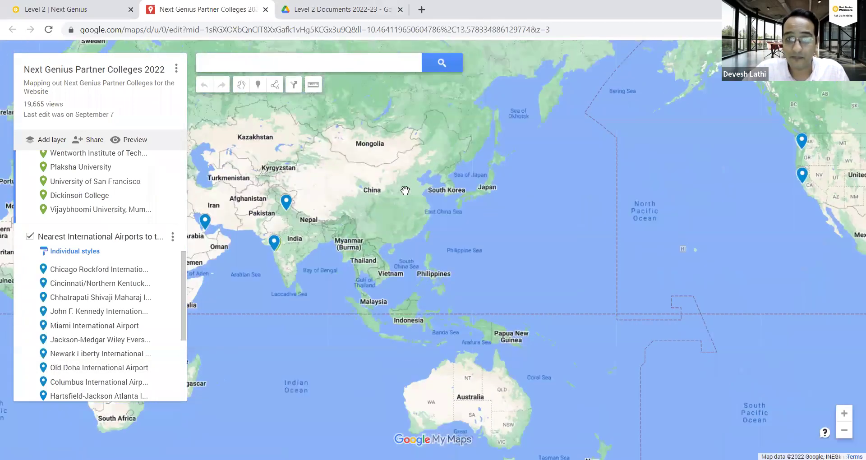
scroll(467, 177, "up", 2)
left_click_drag(467, 176, 674, 236)
scroll(555, 218, "up", 2)
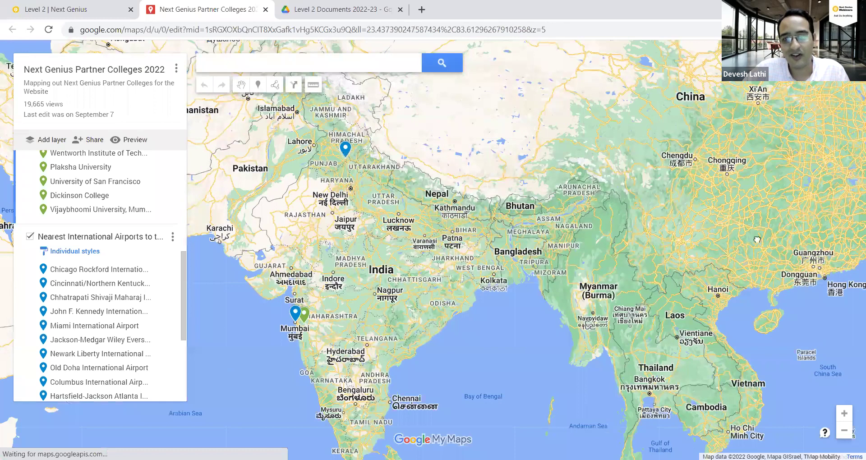
scroll(615, 223, "down", 1)
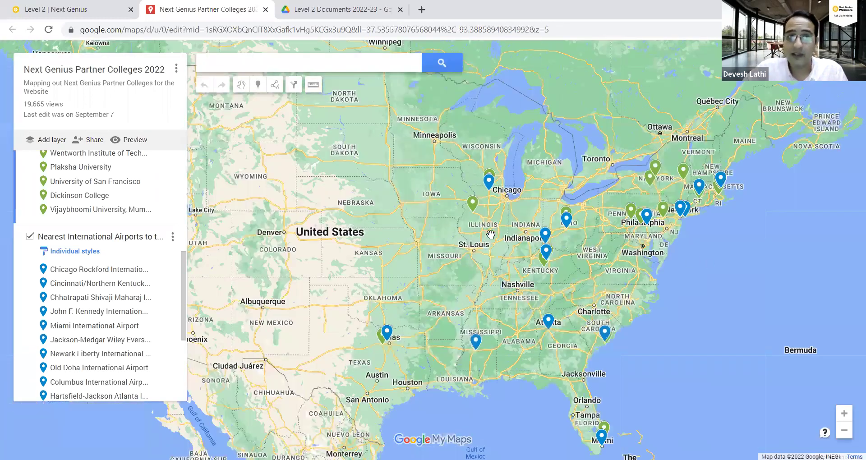
Zoom around the southeastern US, then pan east to India and zoom into the Mumbai coast.
scroll(707, 244, "down", 1)
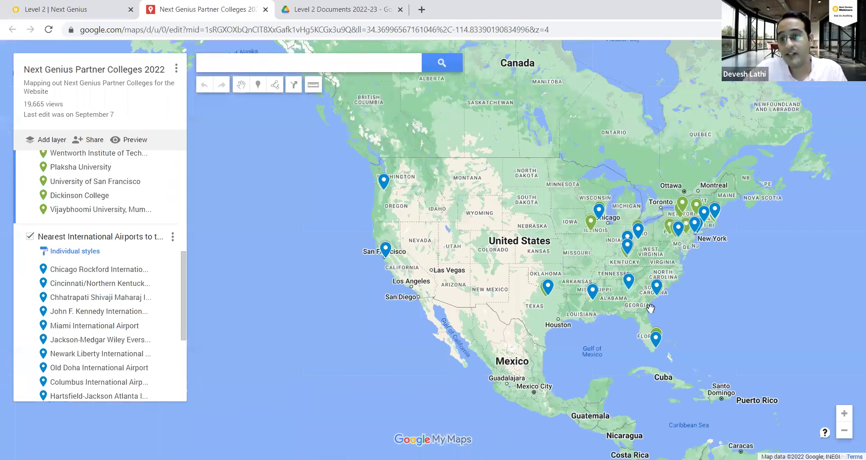
scroll(652, 311, "up", 1)
scroll(676, 312, "up", 1)
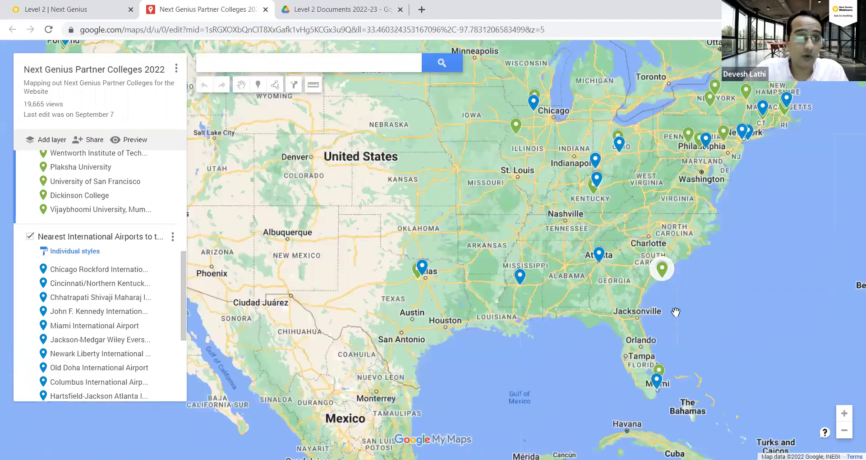
scroll(676, 311, "up", 2)
scroll(668, 300, "down", 1)
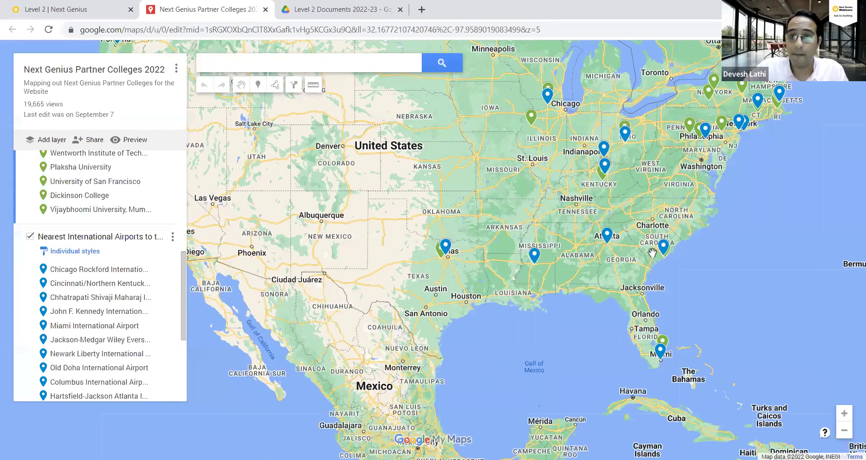
scroll(653, 251, "up", 1)
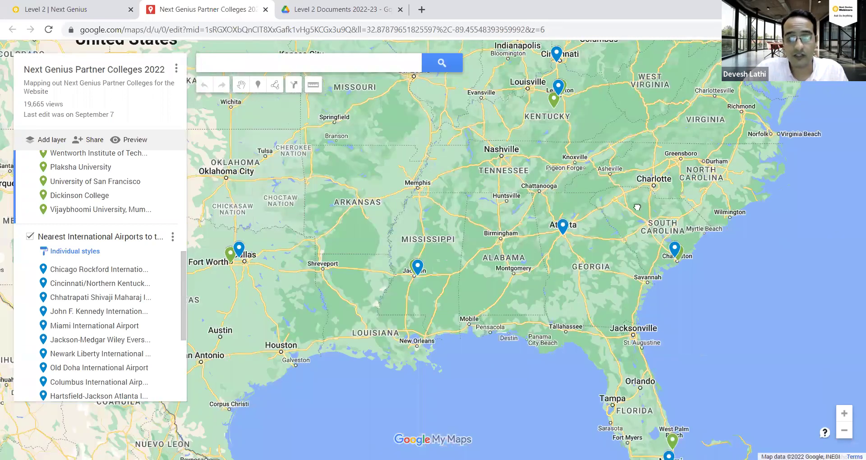
scroll(637, 208, "down", 1)
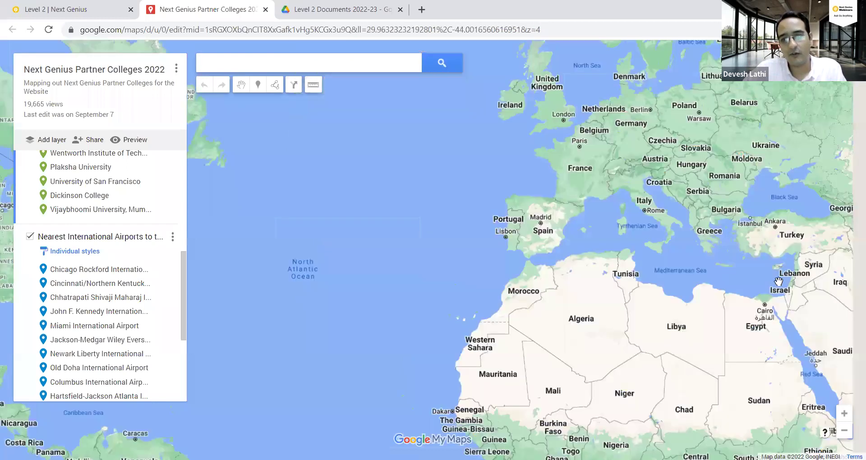
left_click_drag(778, 282, 594, 229)
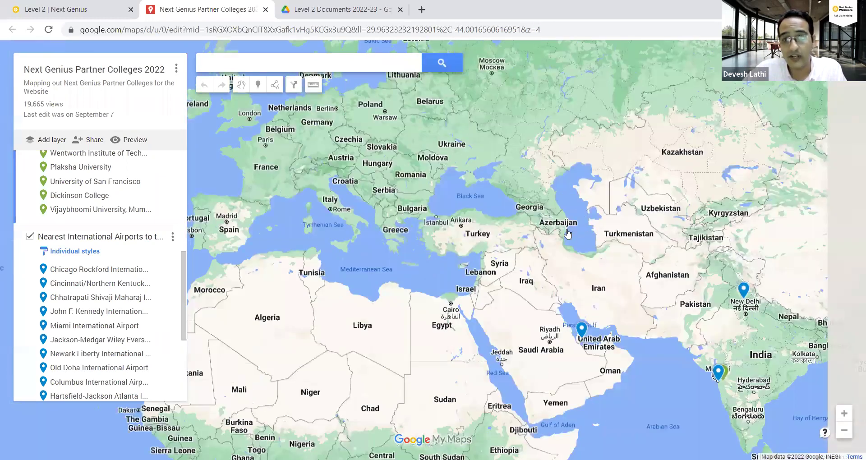
scroll(613, 107, "down", 2)
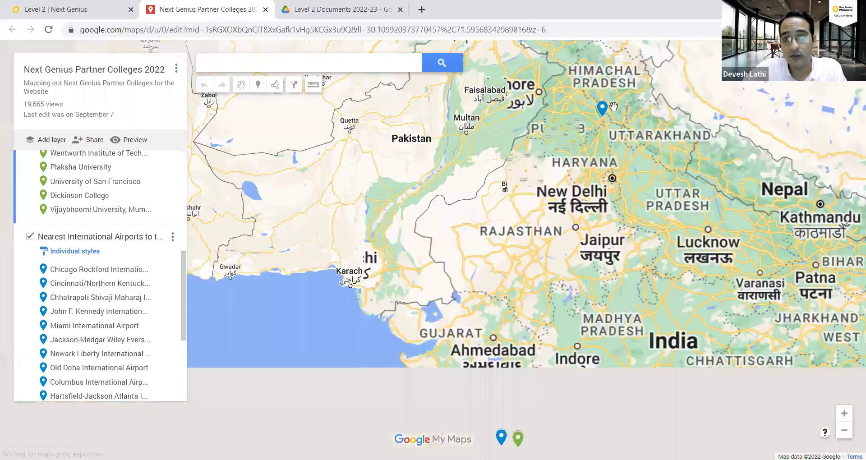
scroll(579, 257, "down", 1)
scroll(598, 203, "up", 3)
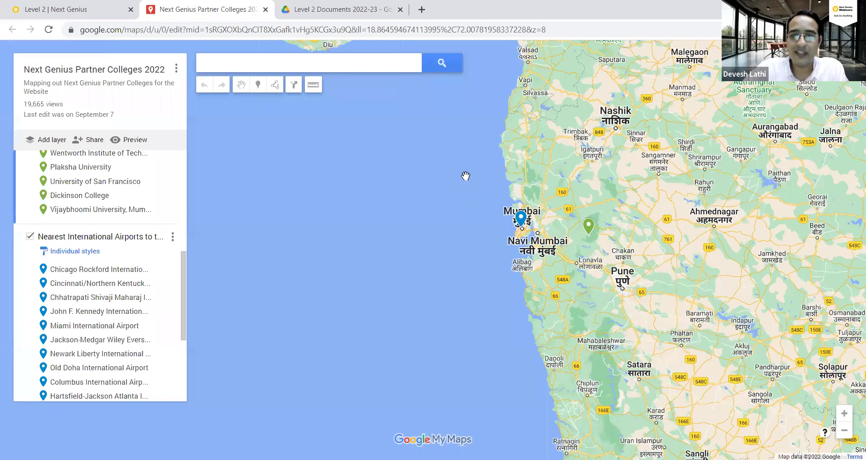
scroll(397, 181, "down", 1)
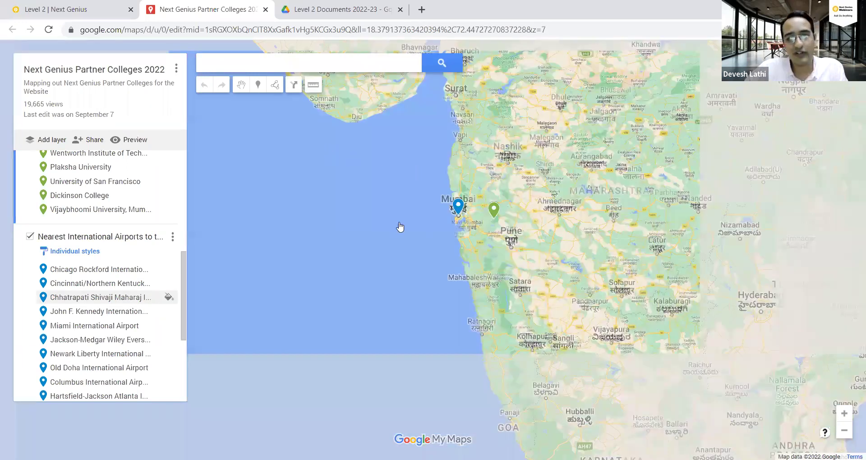
scroll(400, 226, "down", 1)
Switch back to the 'Level 2 | Next Genius' browser tab.
key("ctrl+shift+Tab")
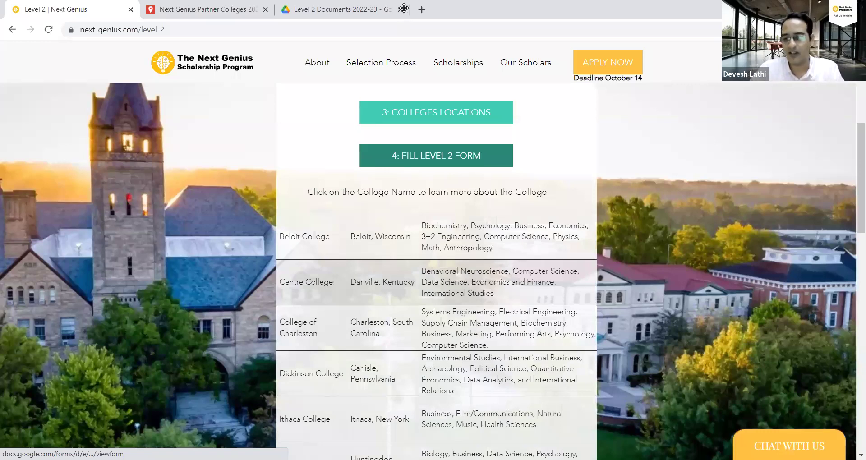
Open the Level 2 Form 2022-23 and enter the student's full name.
left_click(385, 162)
scroll(408, 217, "down", 2)
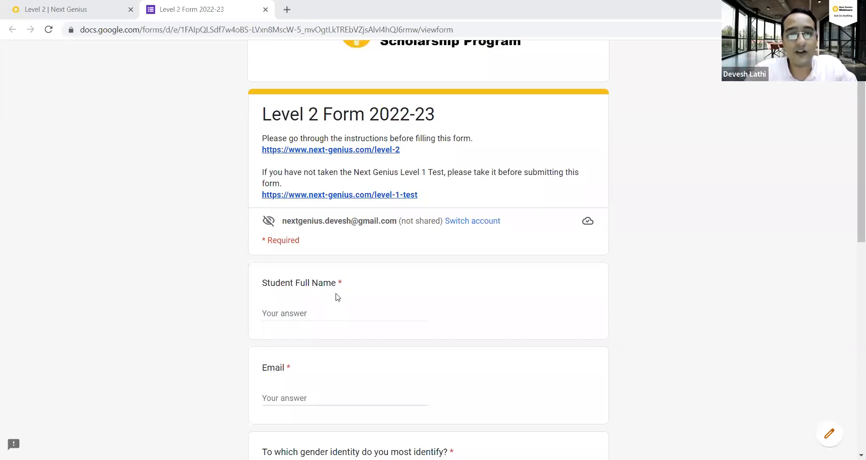
scroll(334, 284, "down", 1)
left_click(314, 258)
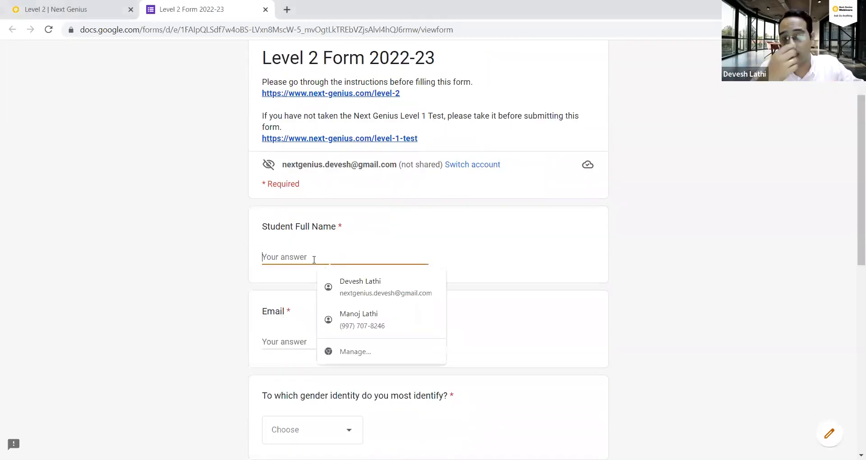
left_click(286, 270)
left_click(273, 254)
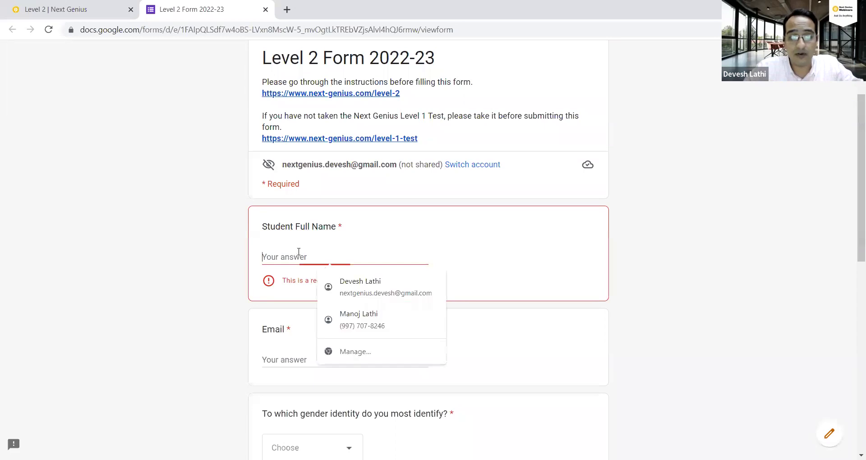
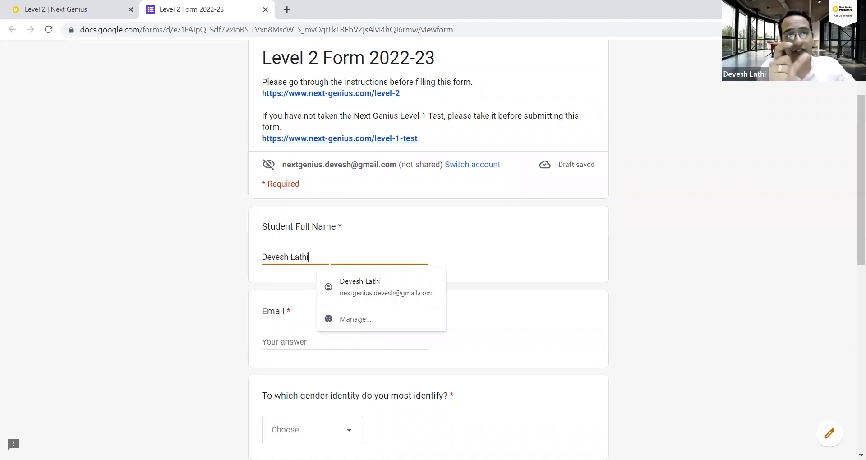
Enter the student's e-mail address, accepting the suggested completion.
key("Tab")
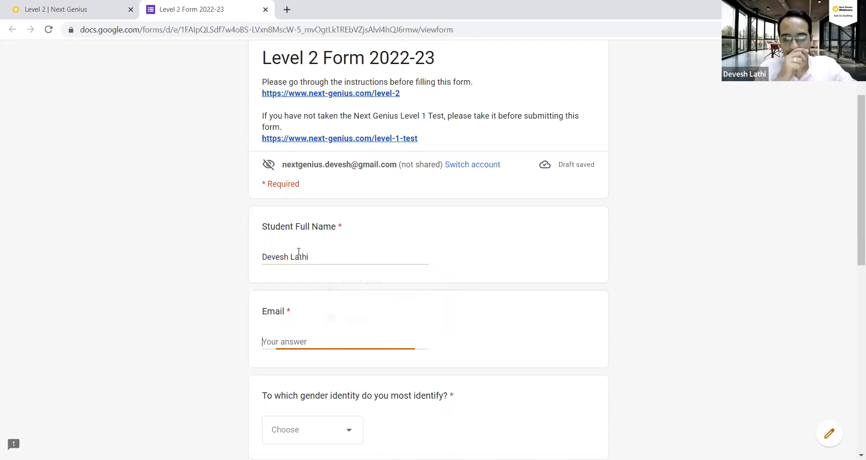
key("ctrl+shift+Left")
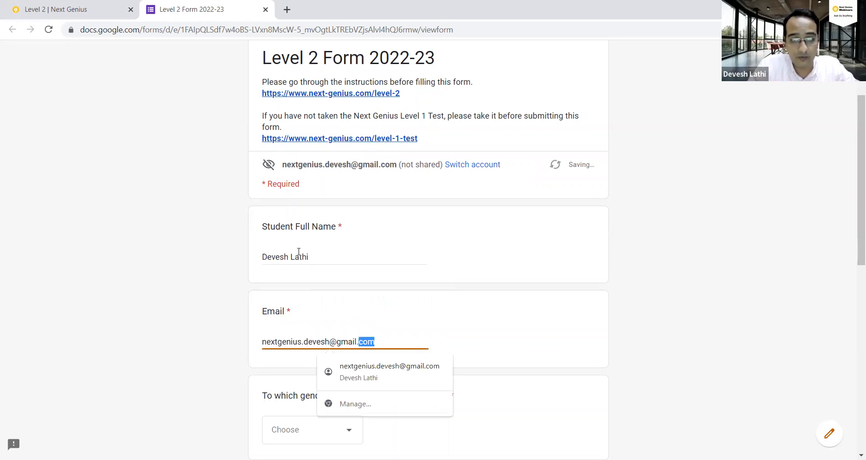
key("ctrl+a")
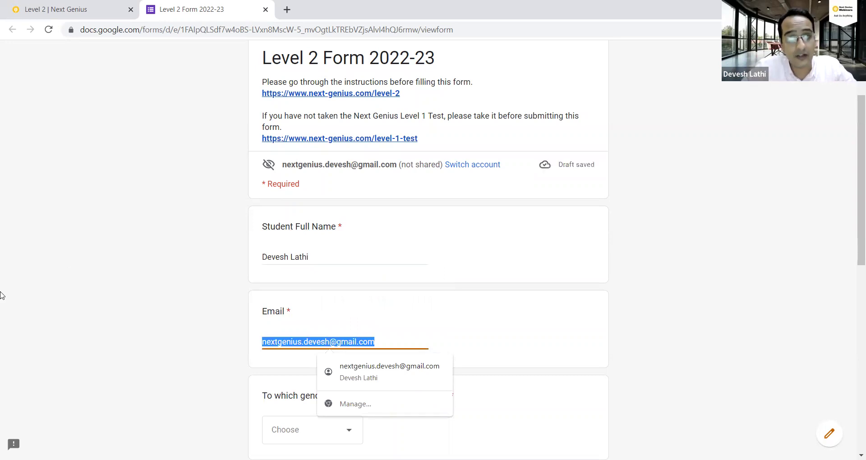
scroll(13, 275, "down", 4)
left_click(67, 250)
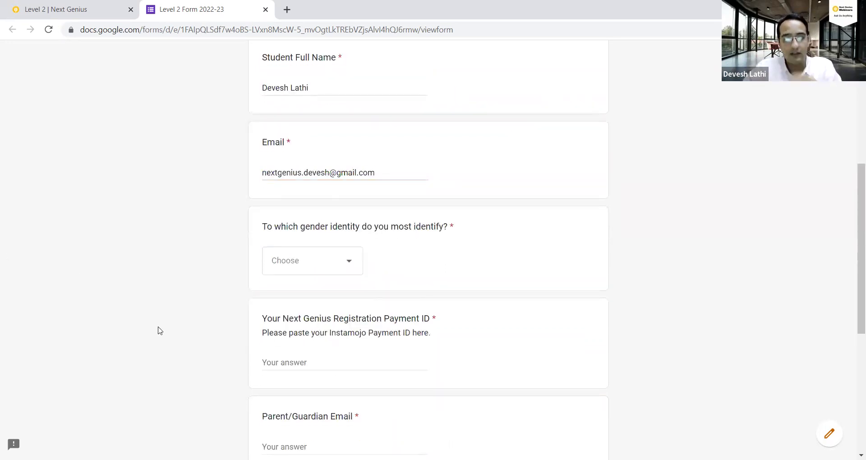
scroll(158, 327, "up", 3)
scroll(158, 314, "down", 2)
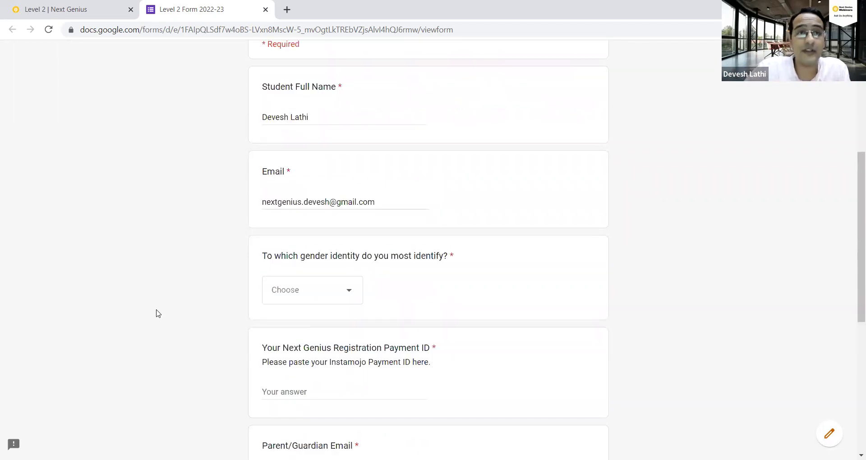
scroll(158, 312, "down", 1)
scroll(156, 311, "up", 2)
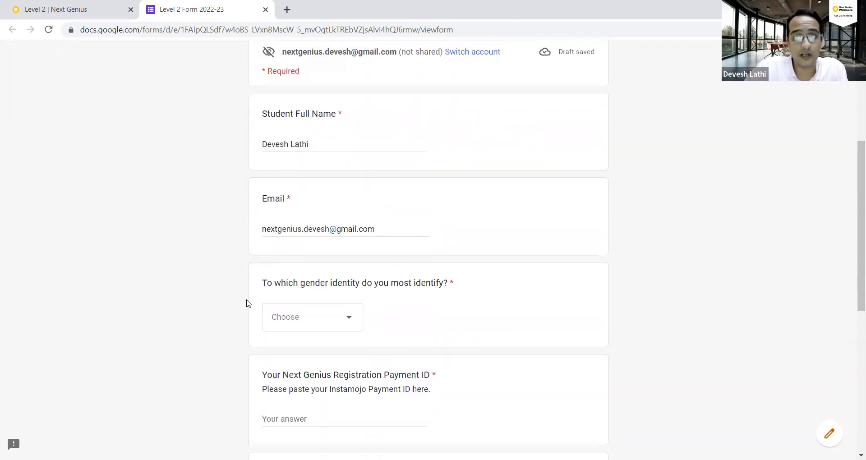
Select Male as the gender identity.
left_click(343, 318)
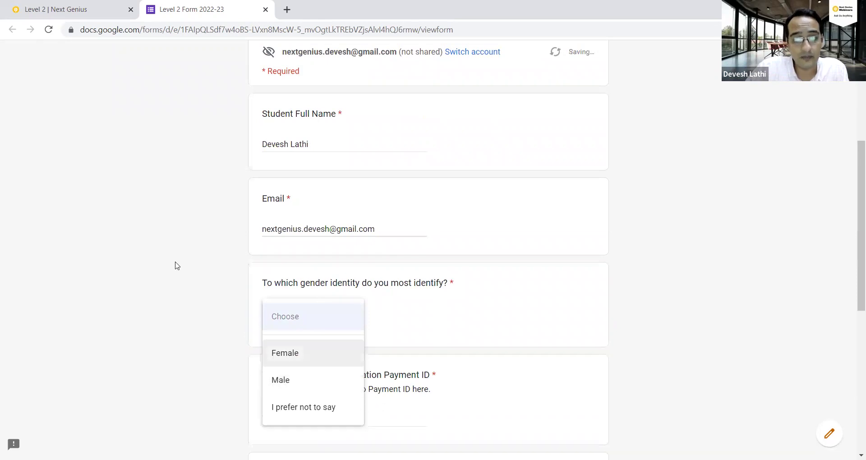
key("Down")
key("Return")
scroll(188, 269, "down", 1)
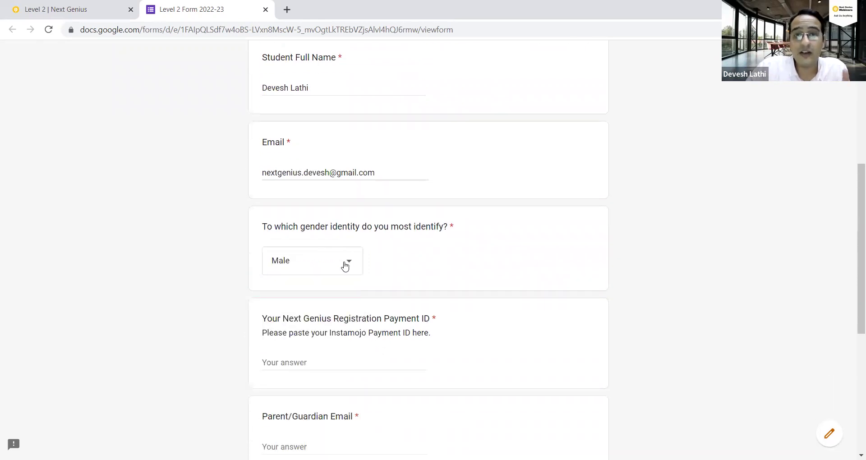
left_click(345, 266)
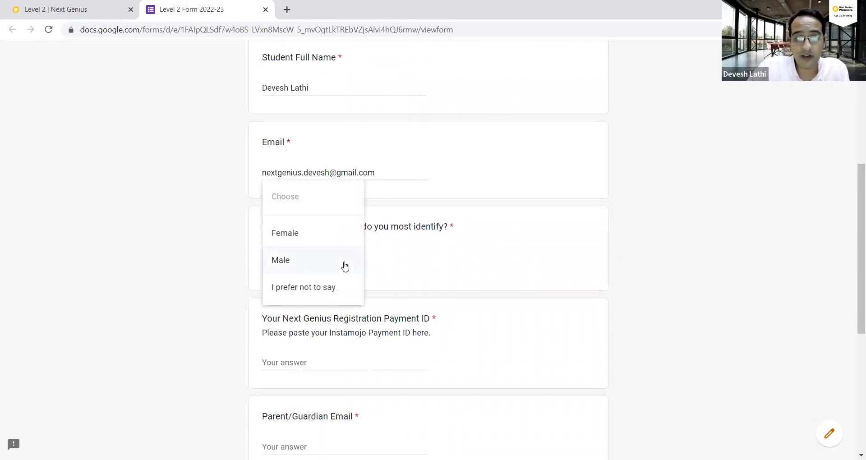
left_click(192, 265)
scroll(191, 271, "down", 2)
scroll(291, 215, "up", 1)
scroll(290, 216, "up", 1)
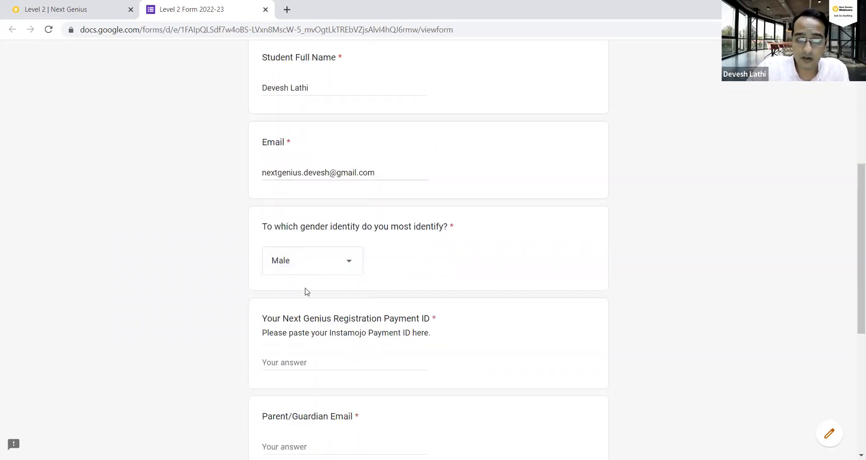
Type the registration payment ID, correcting the mistyped characters.
left_click(316, 359)
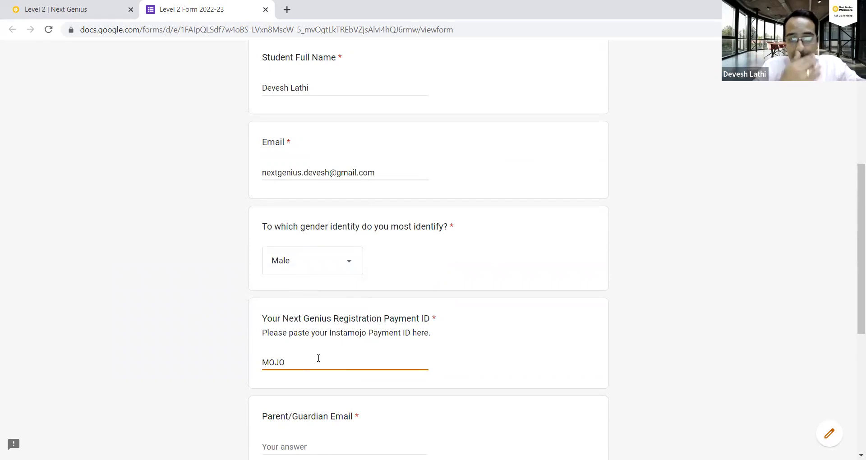
scroll(212, 401, "down", 3)
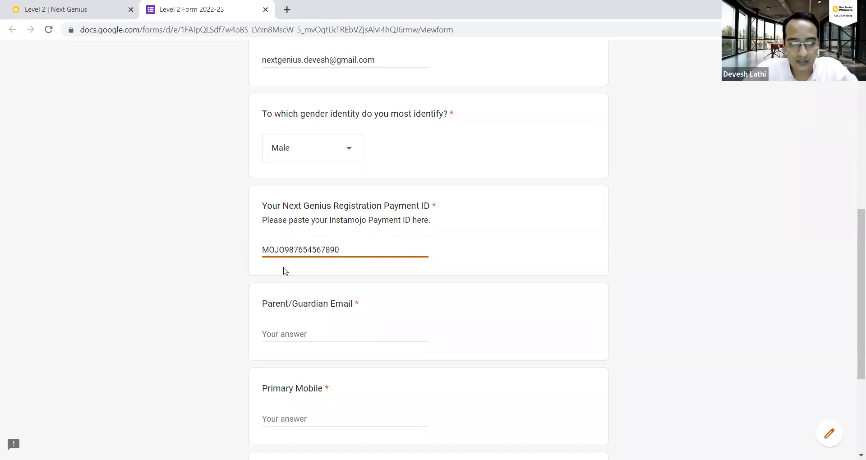
Remove stray text from the payment ID so only the correct ID remains.
left_click_drag(285, 250, 228, 250)
left_click(231, 279)
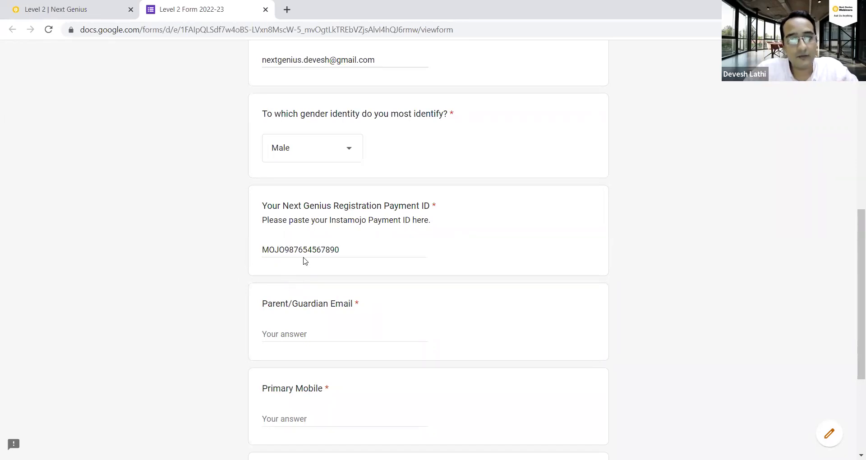
left_click(387, 255)
type("adsf;lkh")
key("ctrl+shift+Left")
key("ctrl+shift+Left")
key("ctrl+shift+Left")
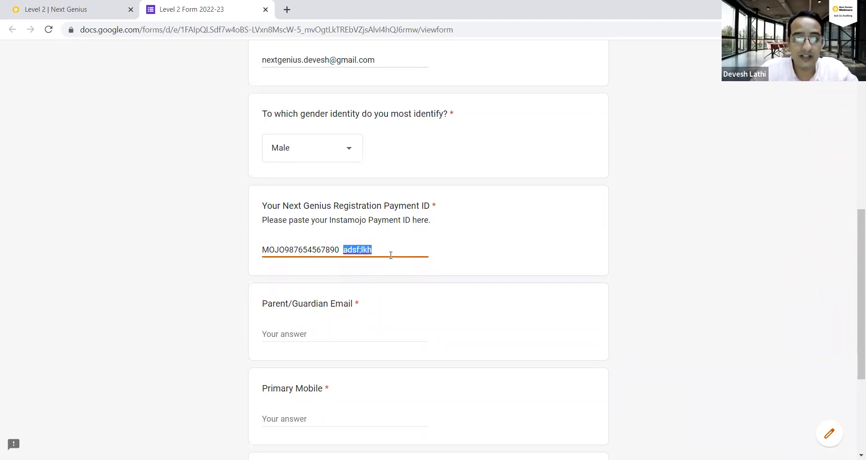
key("BackSpace")
key("ctrl+a")
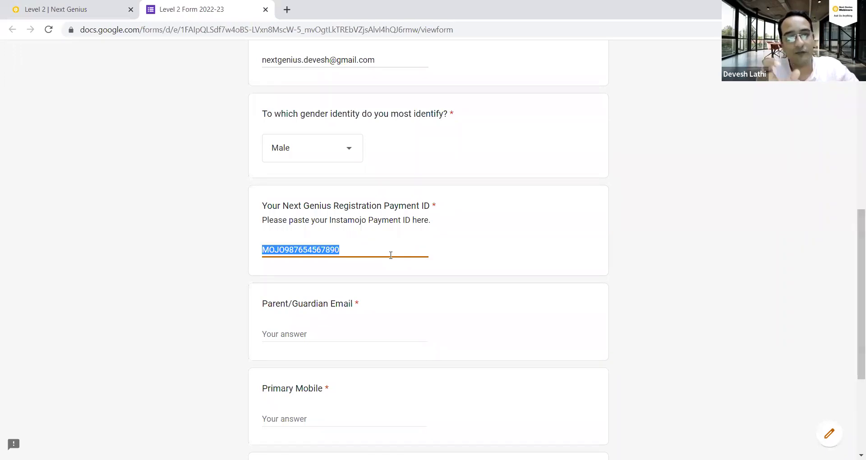
key("Home")
scroll(183, 325, "down", 3)
Autofill the parent's e-mail, enter the primary and parent mobile numbers, and continue.
left_click(293, 228)
key("Down")
key("Return")
left_click(285, 305)
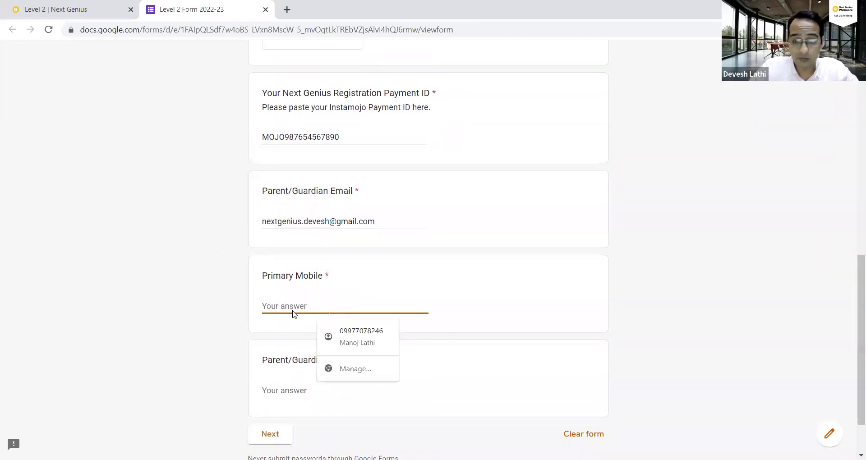
type("98765456789")
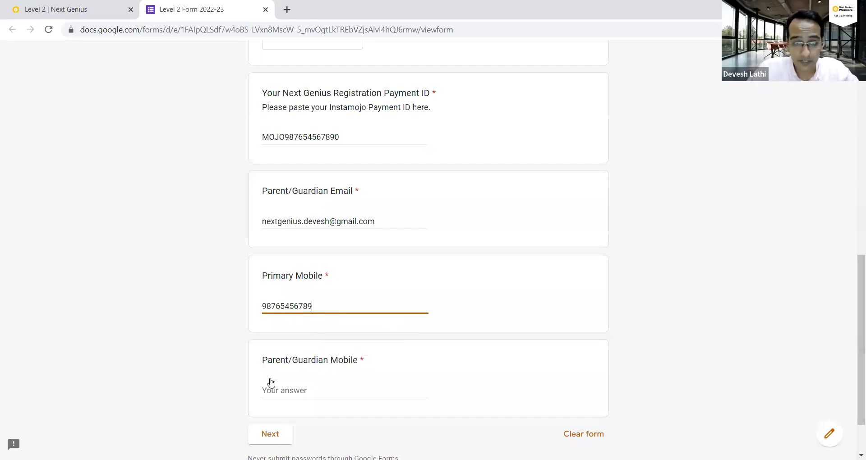
left_click(271, 383)
type("8765435678")
left_click(280, 372)
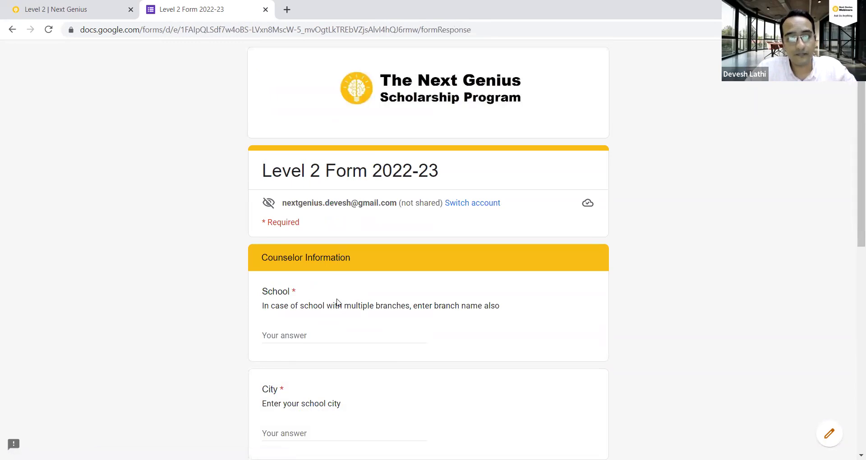
Enter school 'The Next Genius Foundation, Andheri' and city Mumbai.
scroll(337, 302, "down", 3)
left_click(320, 224)
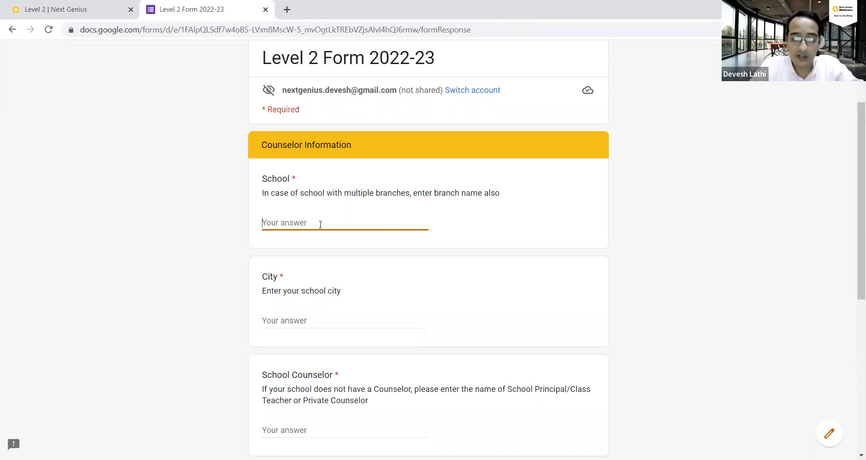
type("The ")
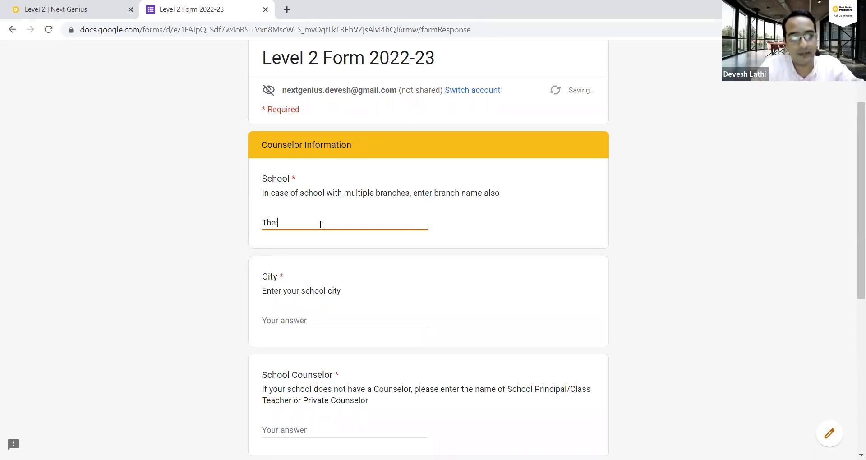
type("Next Geni")
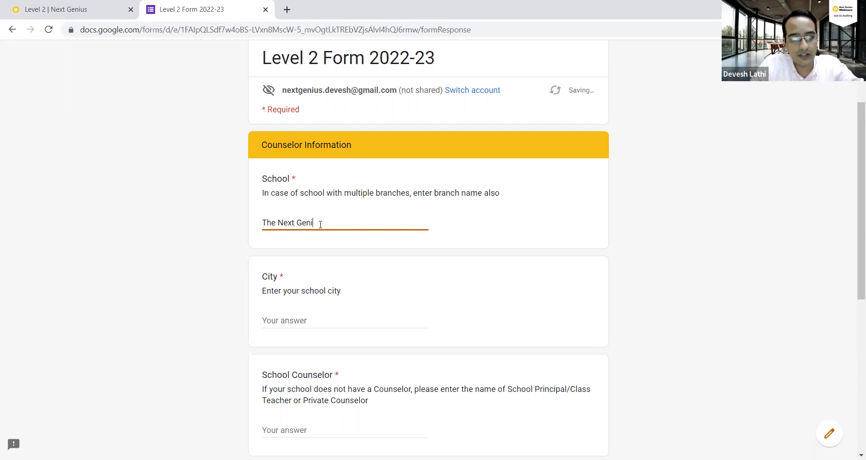
type("us Foundation, Ane")
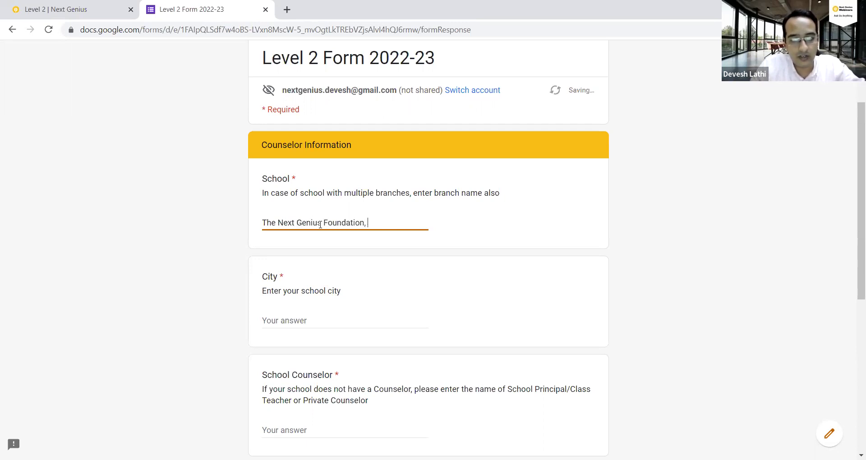
key("BackSpace")
type("dheri")
key("Tab")
type("Mumbai")
key("Tab")
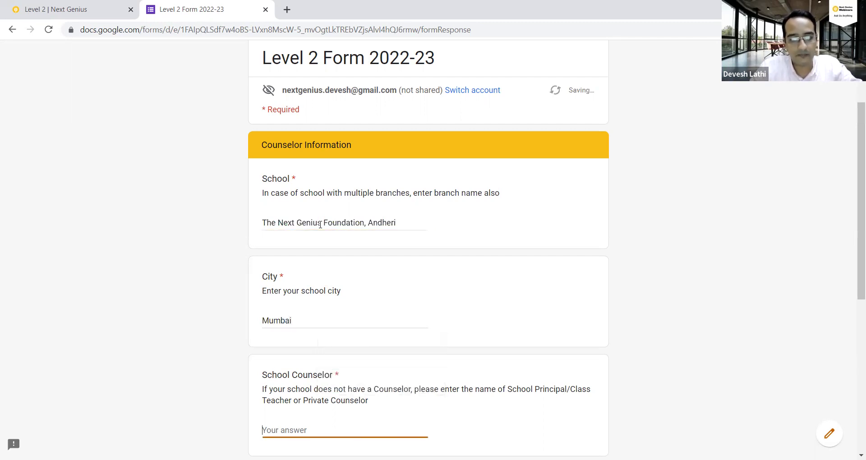
Enter the school counselor's name, corrected e-mail and phone number, then continue.
scroll(216, 272, "down", 3)
type("Radha")
key("Tab")
key("ctrl+shift+Left")
key("Tab")
type("987656789")
left_click(318, 368)
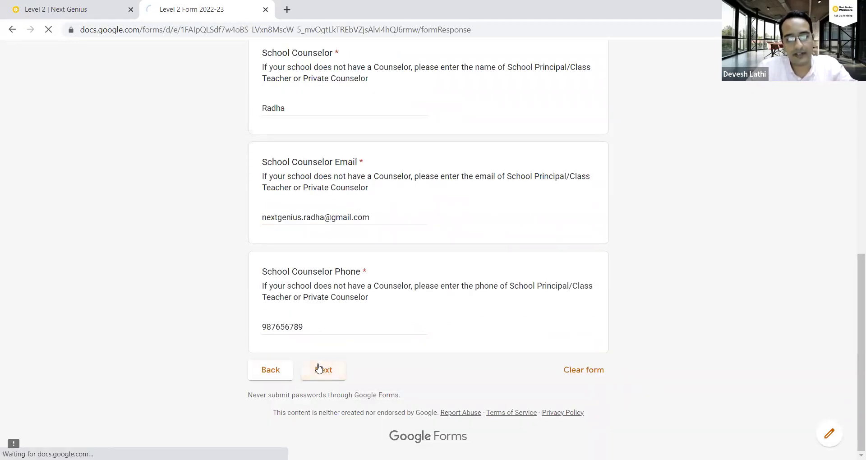
scroll(271, 347, "down", 1)
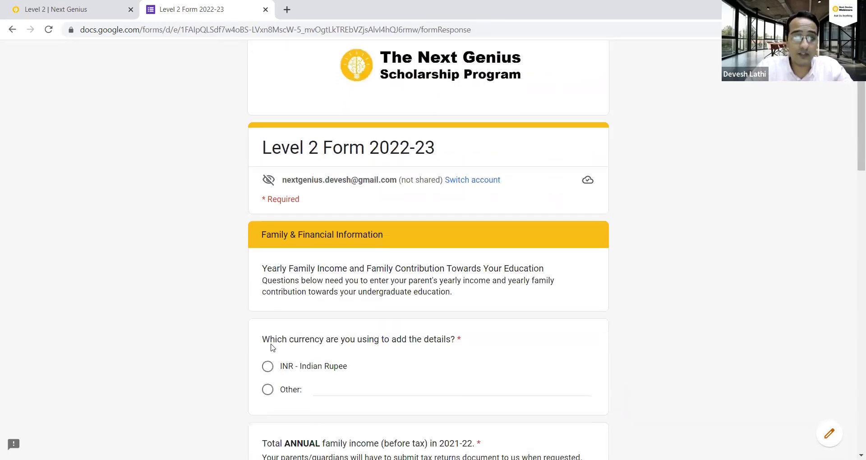
scroll(277, 361, "down", 15)
left_click(272, 366)
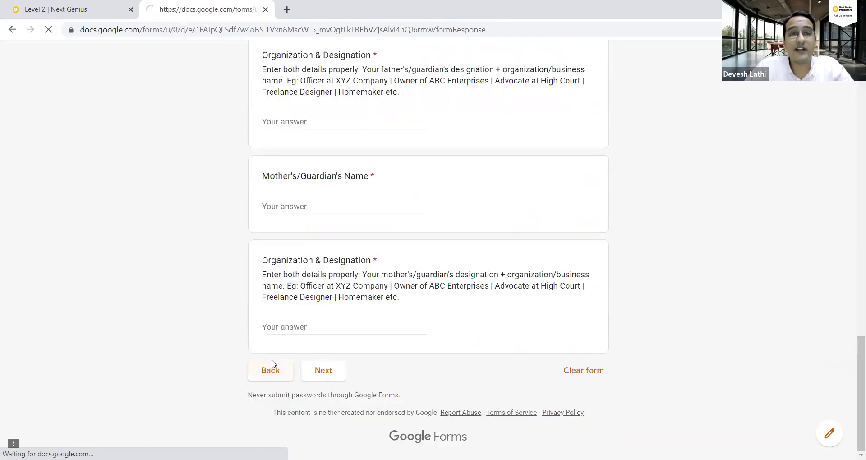
scroll(272, 348, "down", 7)
scroll(406, 284, "up", 1)
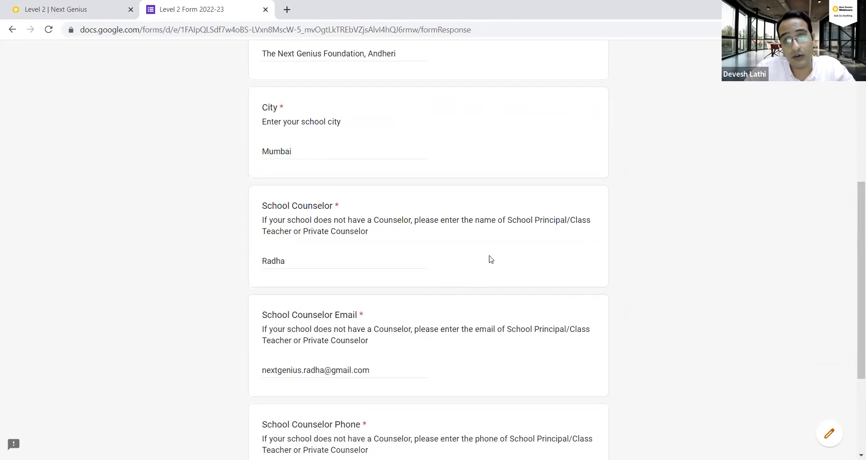
left_click_drag(303, 230, 368, 231)
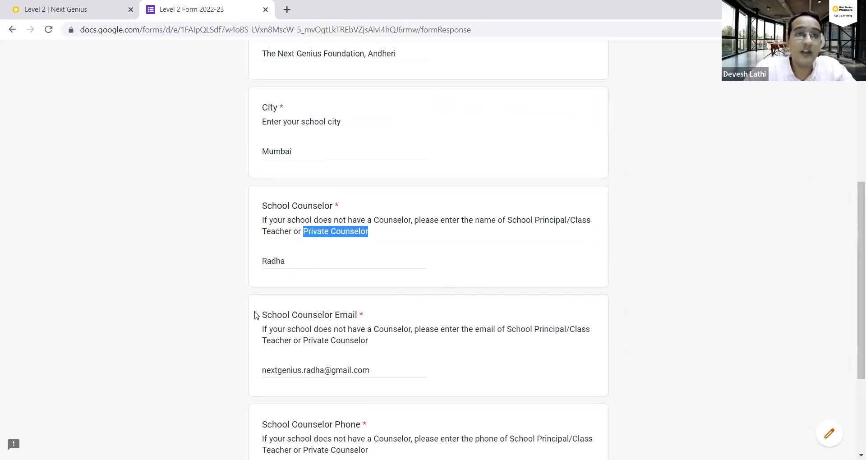
scroll(298, 321, "up", 1)
scroll(298, 329, "down", 4)
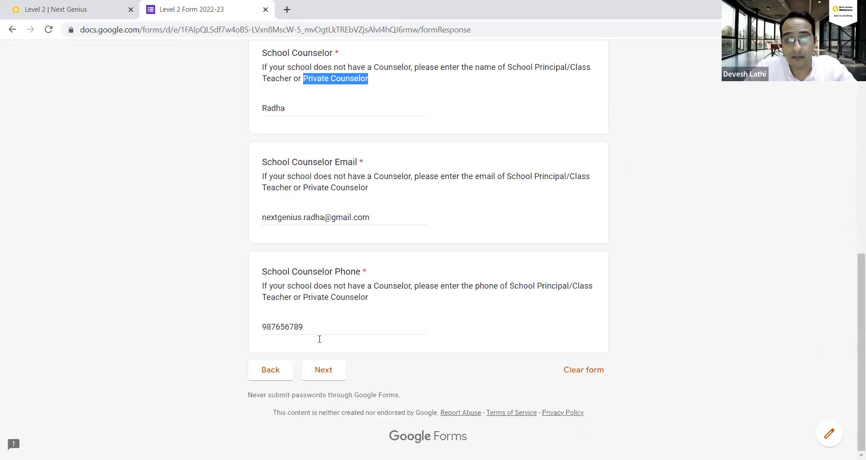
left_click(321, 370)
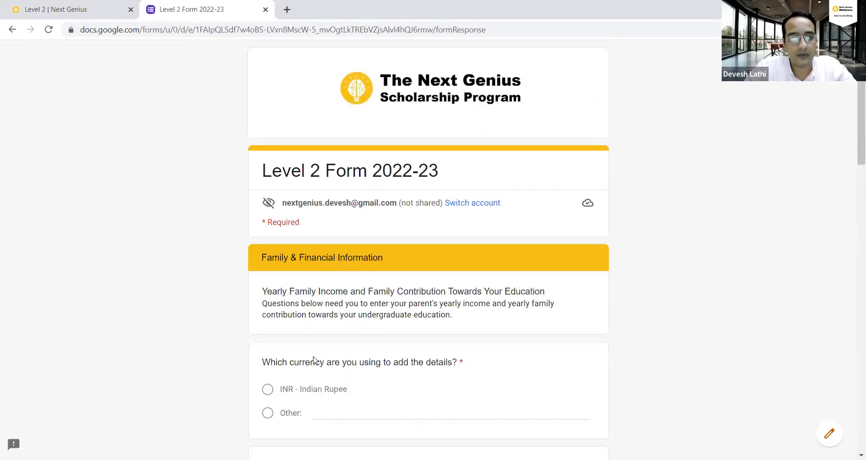
scroll(312, 336, "down", 3)
scroll(311, 331, "up", 2)
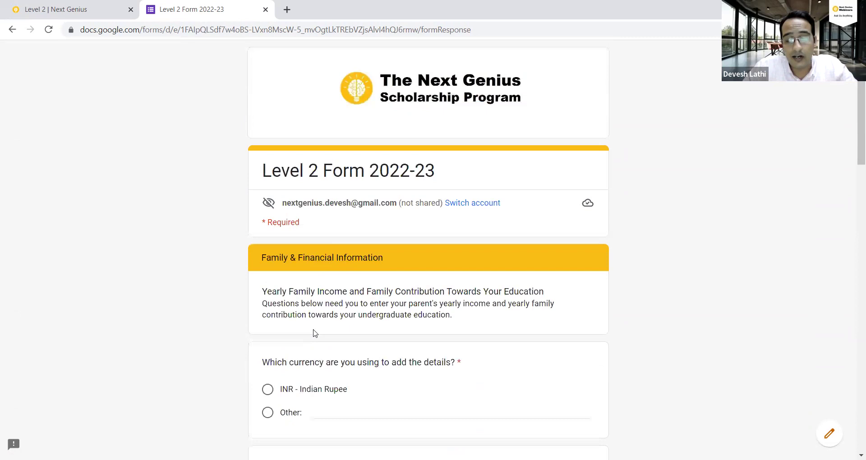
scroll(315, 332, "down", 1)
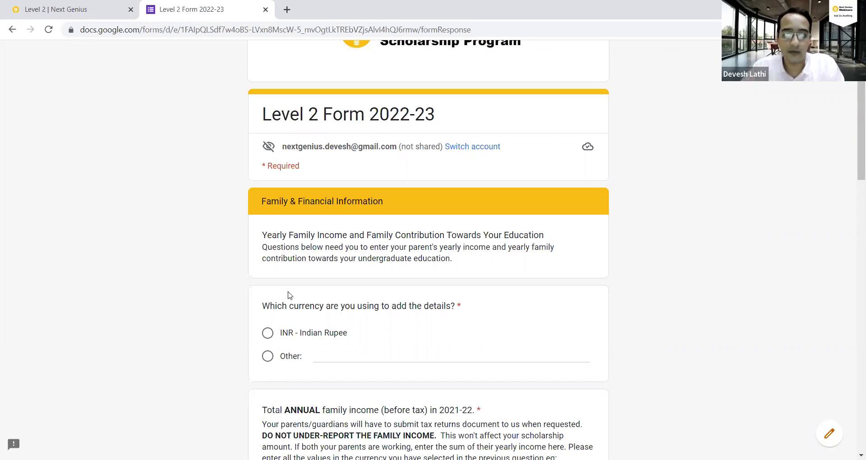
scroll(289, 296, "down", 3)
scroll(290, 295, "up", 2)
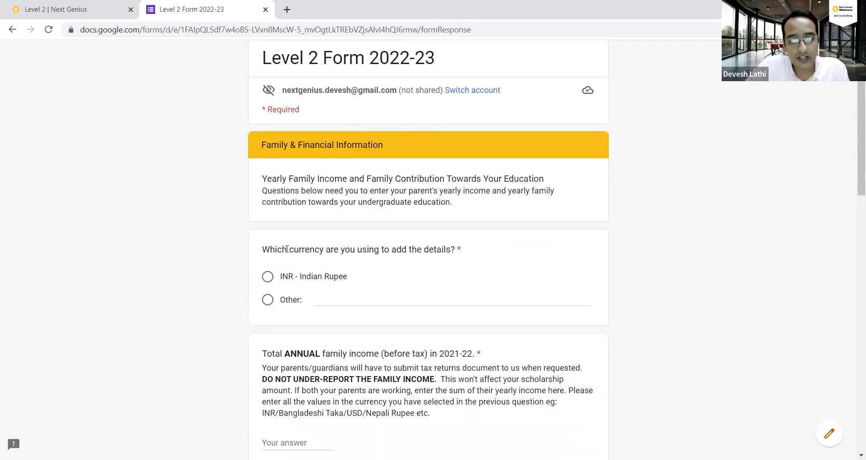
Set the currency to INR - Indian Rupee, discarding a briefly typed other currency.
left_click_drag(261, 250, 461, 251)
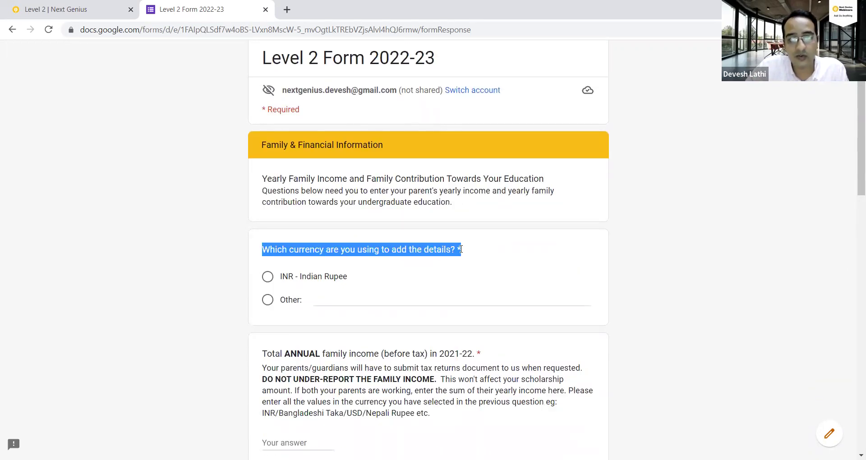
left_click(271, 278)
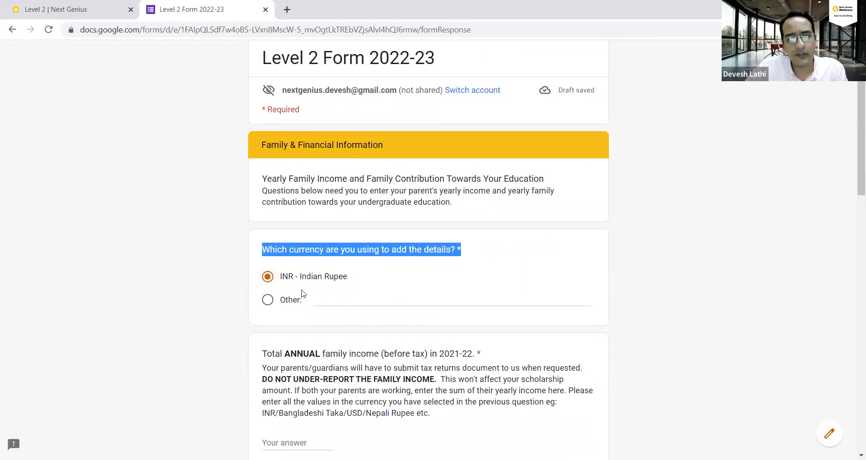
left_click(318, 298)
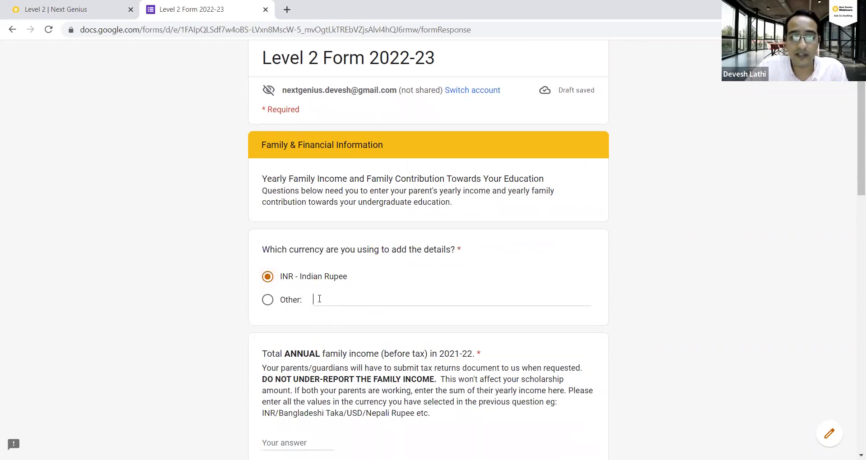
left_click(267, 300)
type("U")
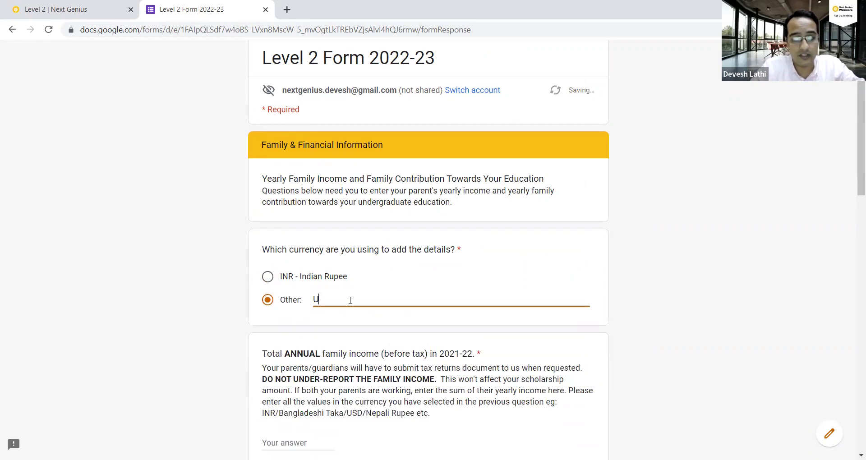
type("SD/")
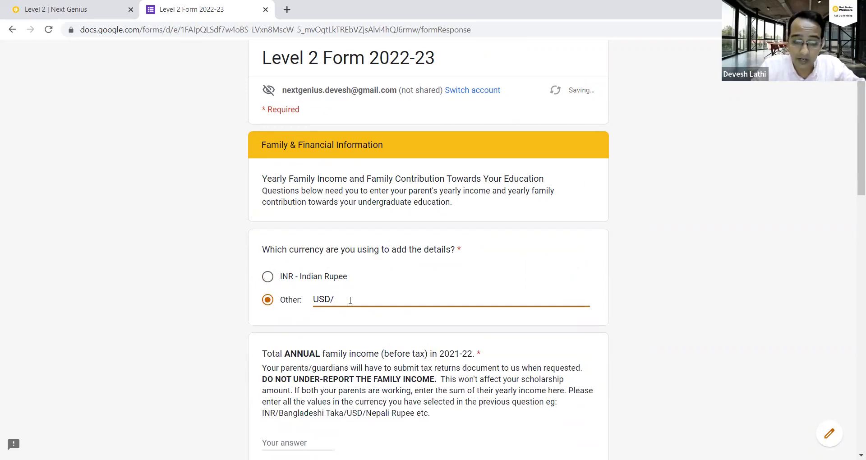
key("ctrl+a")
key("BackSpace")
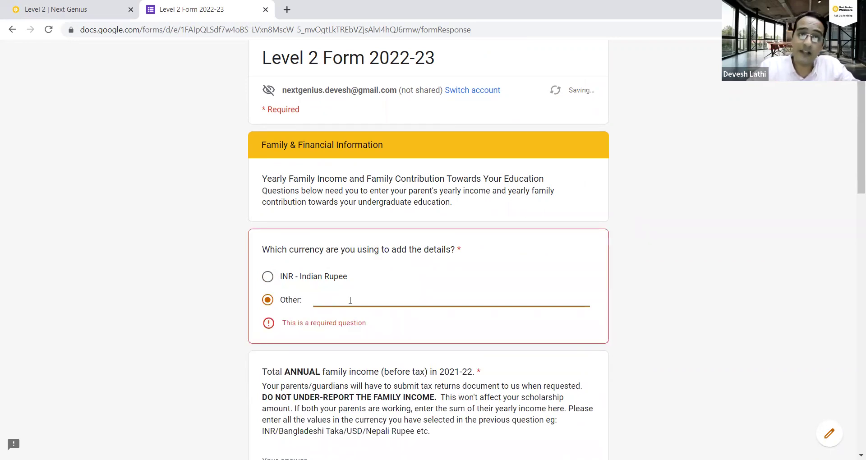
left_click(267, 277)
Scroll down and place the cursor in the annual family income answer.
scroll(253, 316, "down", 1)
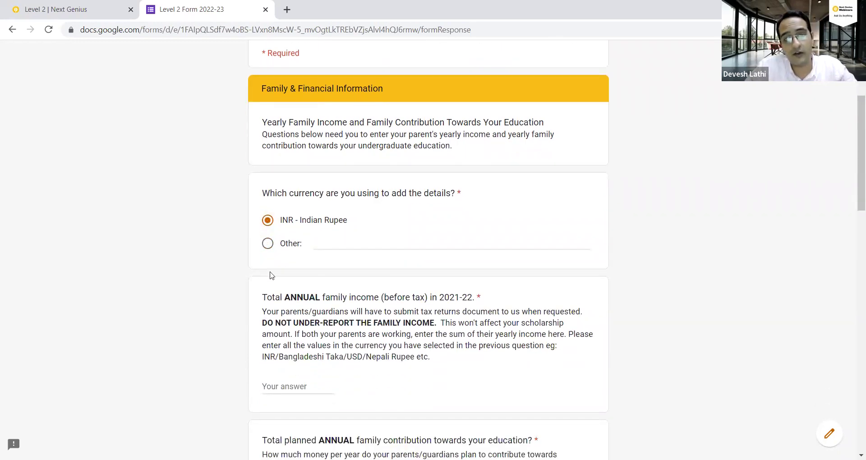
scroll(303, 261, "down", 1)
scroll(315, 328, "down", 3)
scroll(316, 328, "down", 2)
scroll(277, 212, "up", 5)
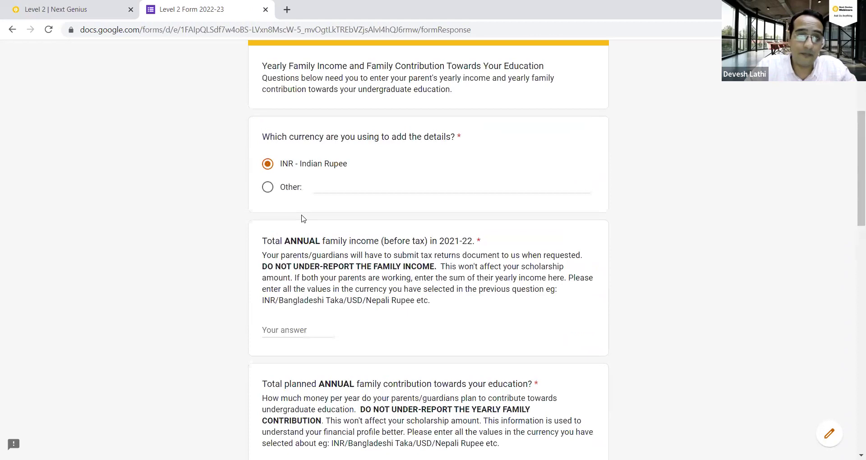
left_click(298, 328)
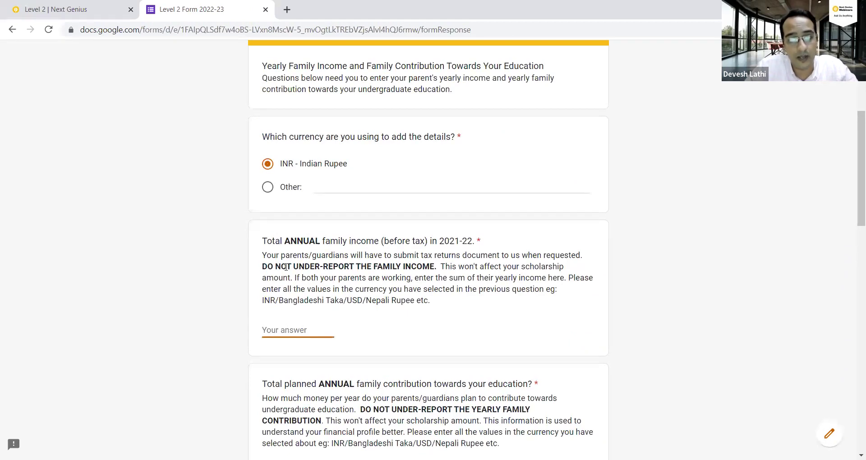
left_click_drag(262, 241, 474, 239)
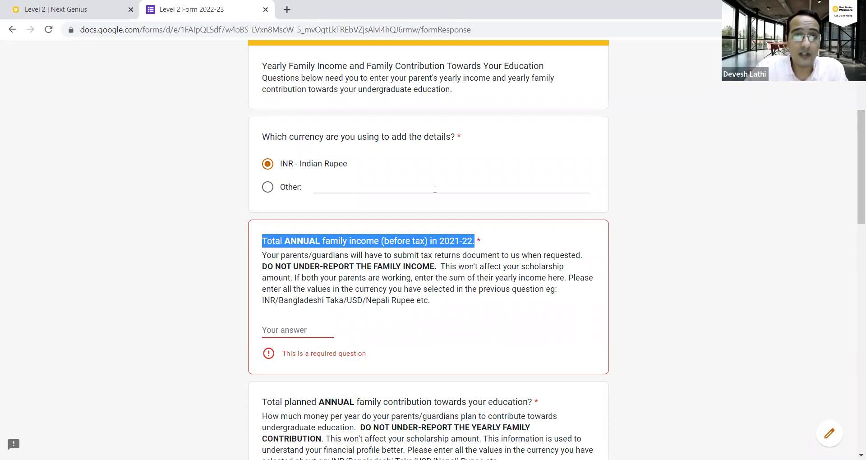
left_click(276, 329)
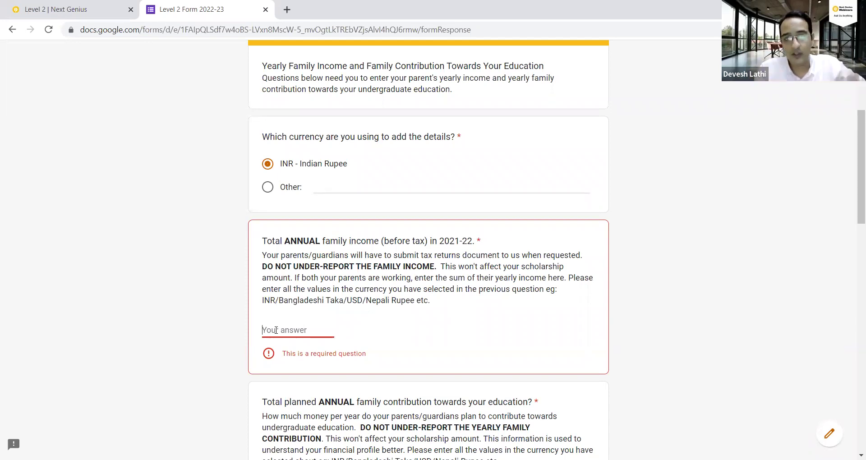
Enter 2000000 as annual family income and 1500000 as the family contribution.
type("2000000")
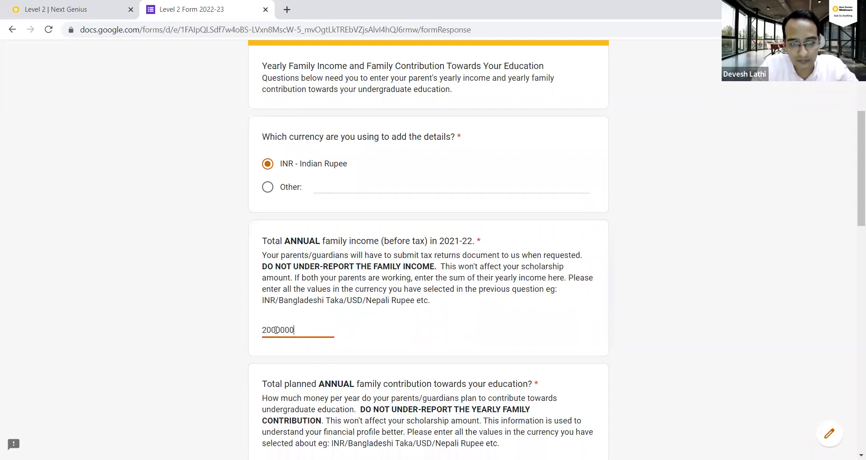
key("Tab")
scroll(295, 335, "up", 5)
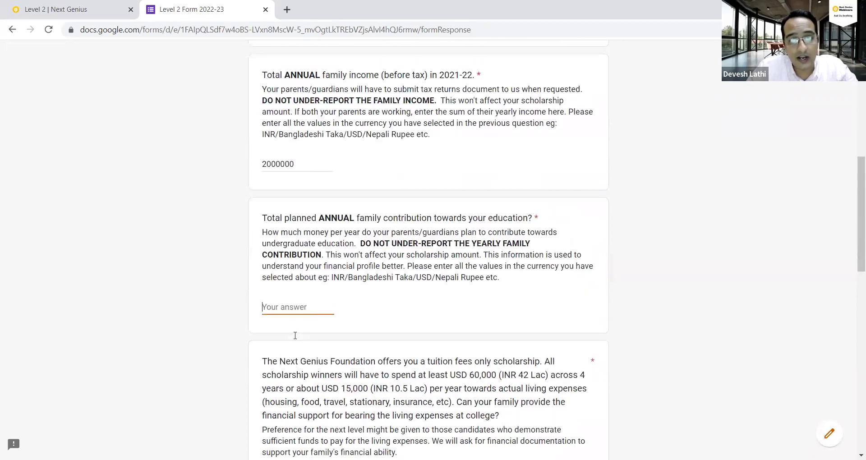
scroll(331, 278, "down", 5)
left_click(373, 211)
left_click_drag(360, 186, 358, 210)
left_click(358, 211)
left_click(287, 250)
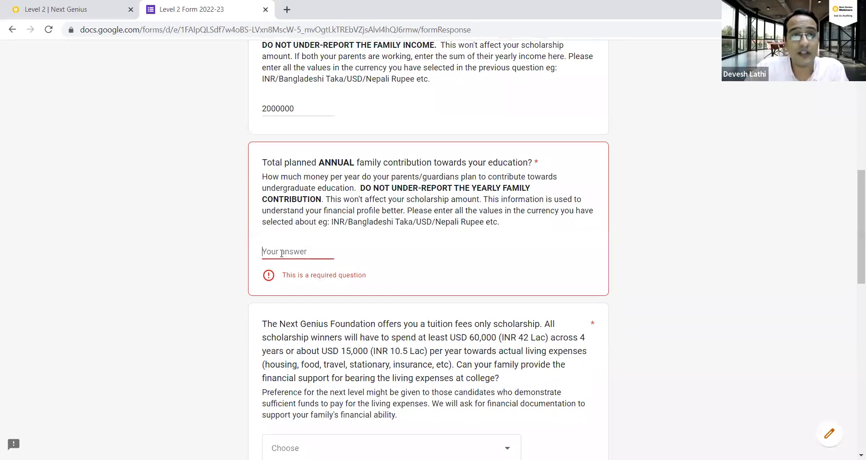
scroll(287, 251, "up", 4)
scroll(308, 256, "down", 2)
scroll(308, 256, "down", 3)
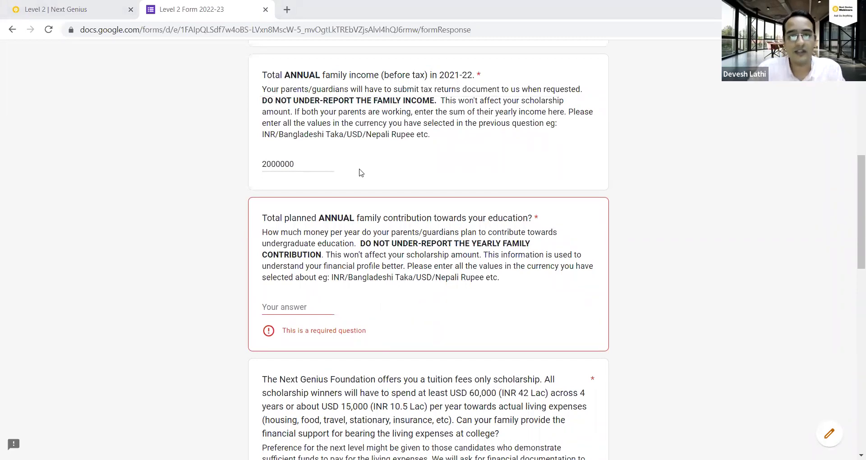
left_click(300, 315)
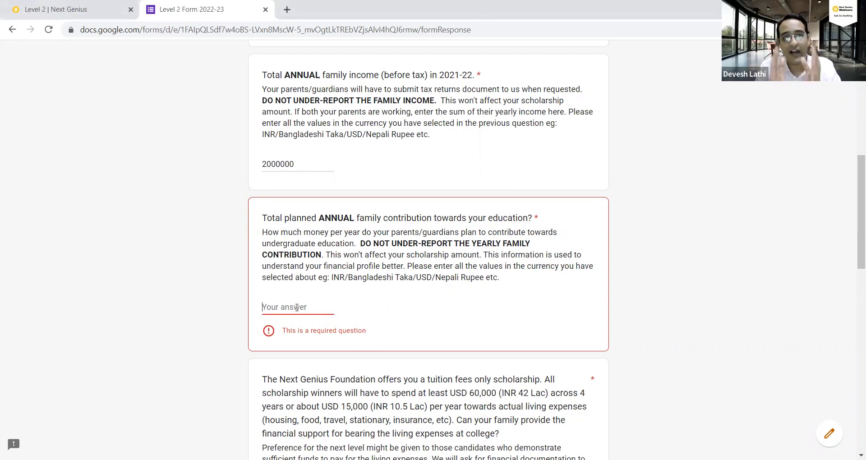
type("1500000")
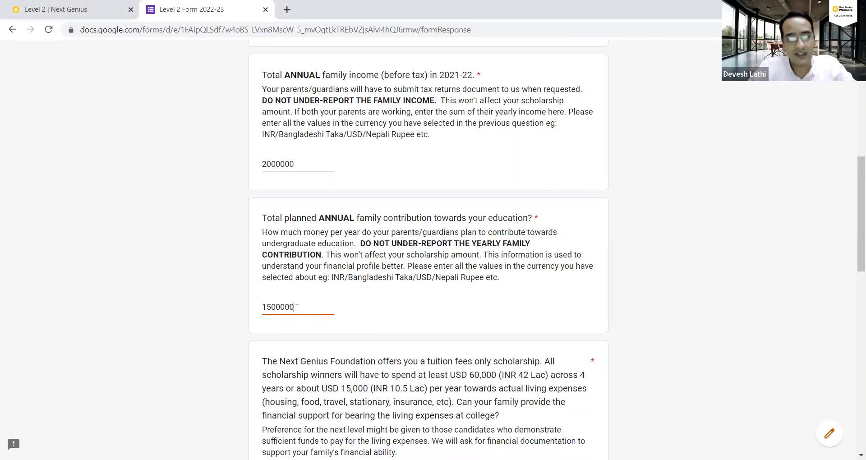
Highlight both amounts for review, then read the living-expenses question wording.
scroll(296, 307, "down", 2)
scroll(252, 284, "up", 3)
left_click(276, 221)
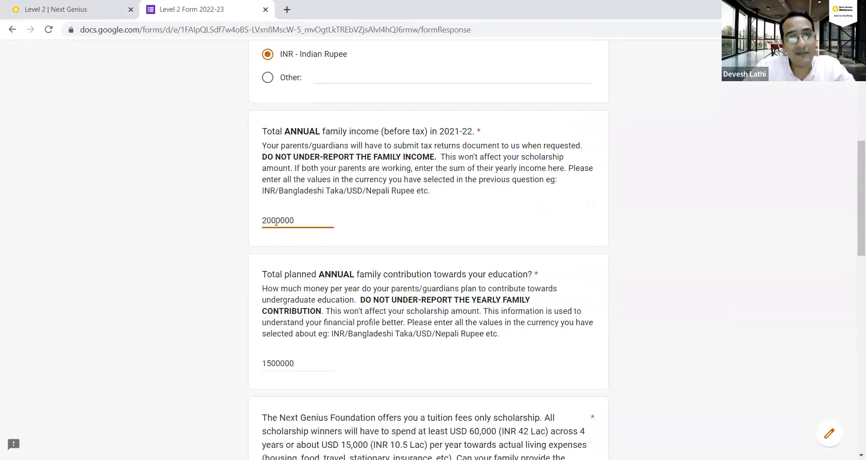
double_click(276, 221)
double_click(278, 363)
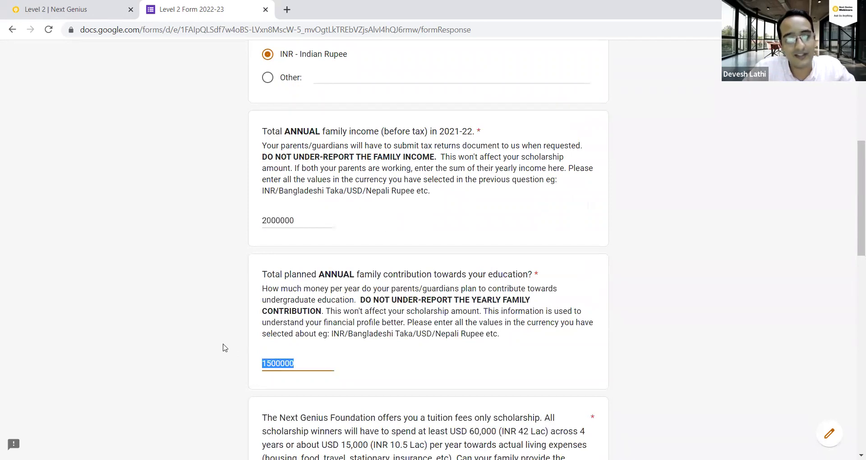
scroll(247, 275, "down", 3)
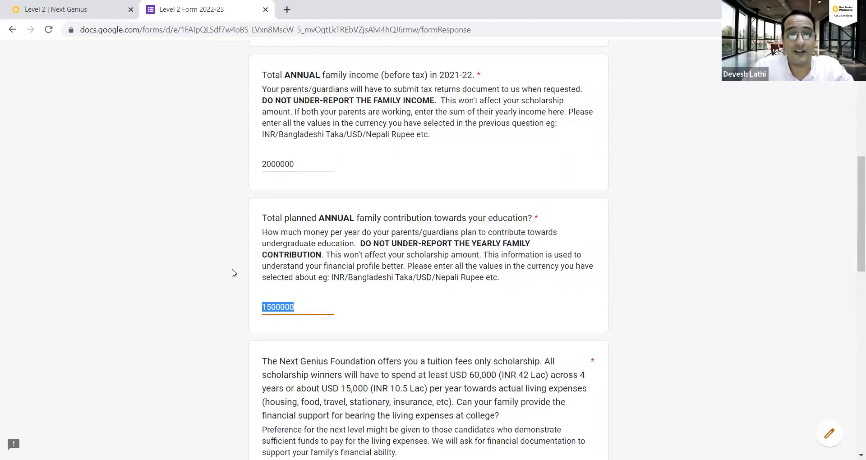
scroll(309, 219, "down", 3)
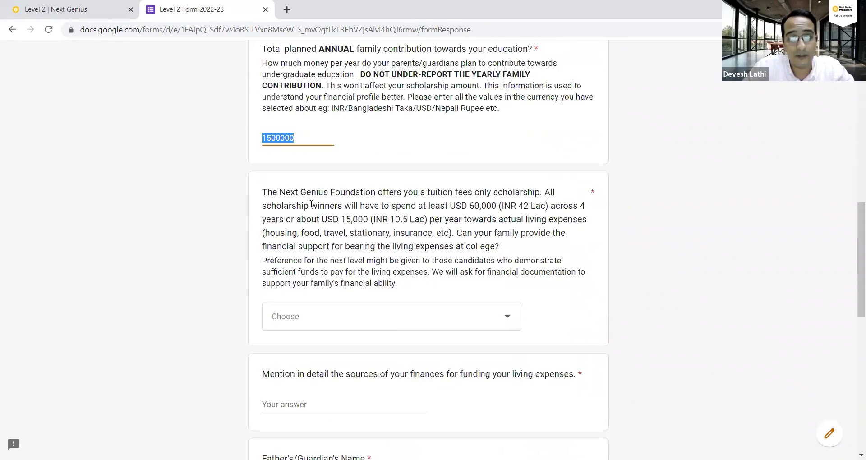
left_click_drag(263, 193, 445, 248)
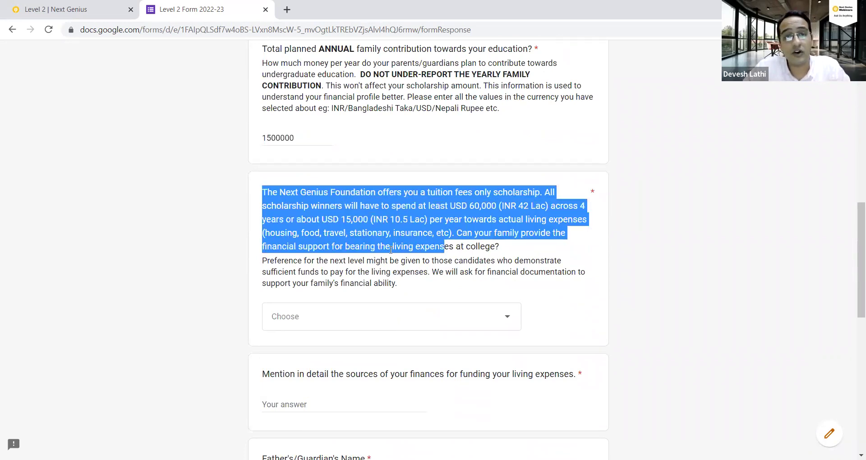
left_click(341, 216)
left_click_drag(383, 220, 425, 240)
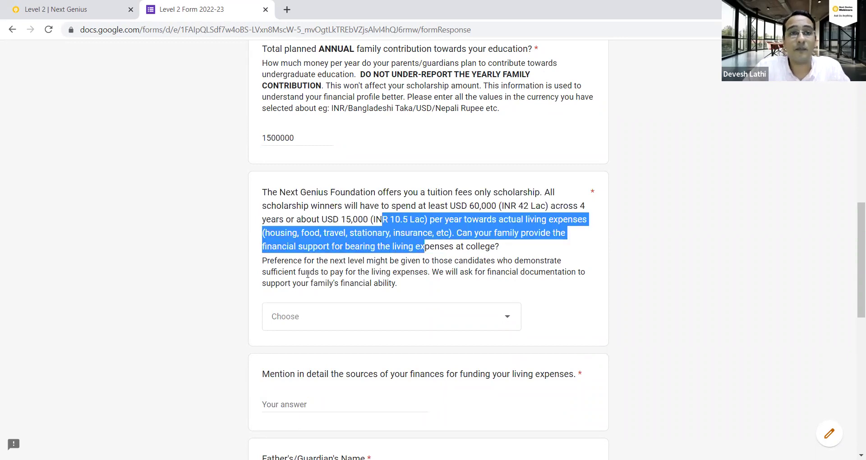
Answer the living-expenses dropdown with 'Yes (with the help of family income and savings)'.
scroll(302, 287, "down", 1)
left_click(358, 261)
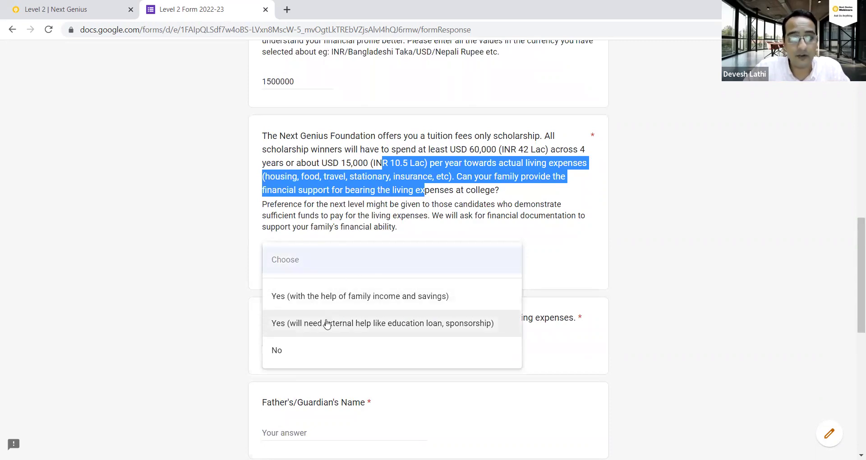
left_click(327, 296)
left_click(176, 289)
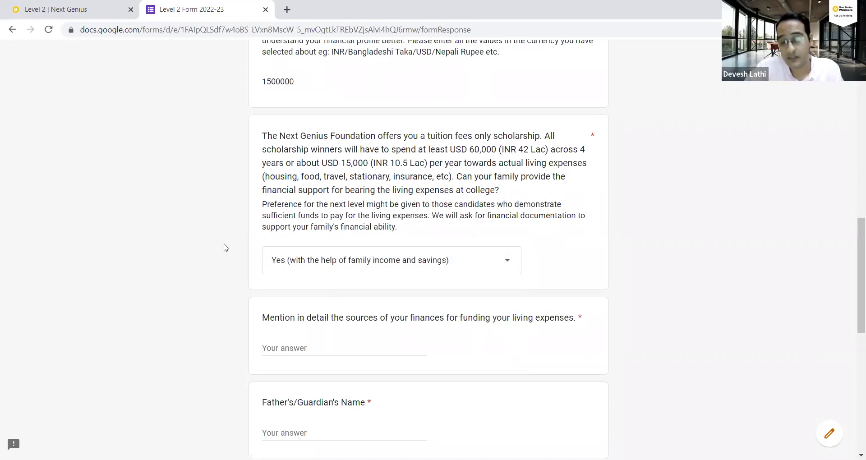
left_click(348, 261)
left_click(350, 261)
left_click(350, 262)
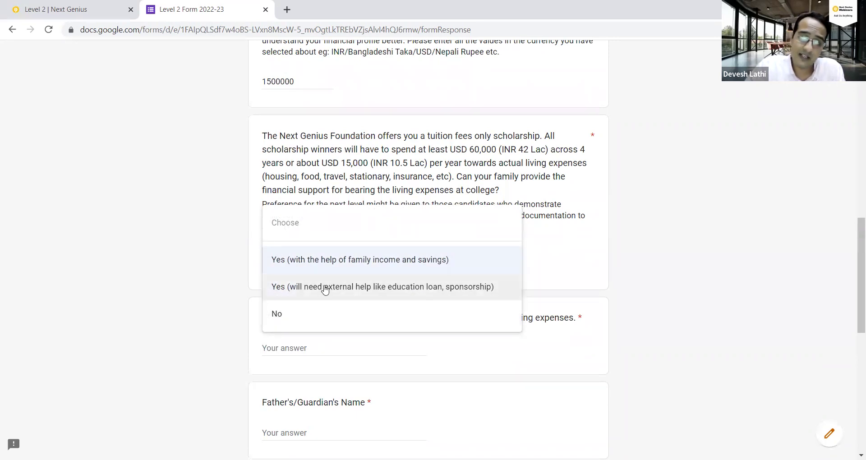
left_click(326, 269)
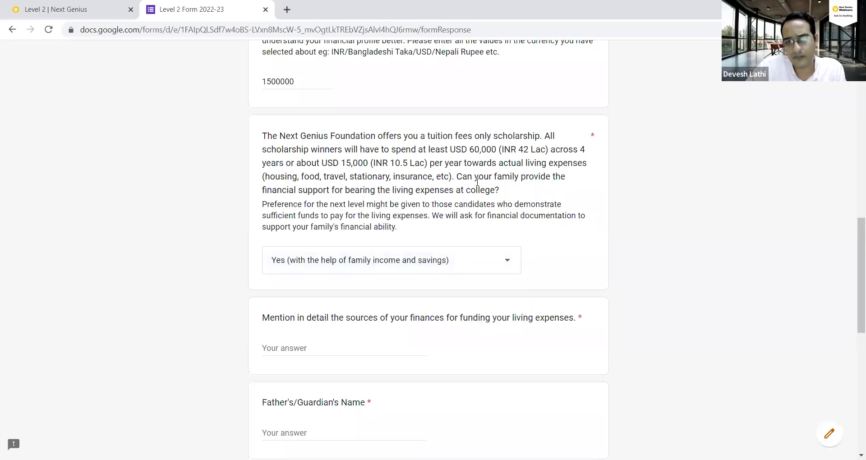
left_click_drag(457, 176, 518, 191)
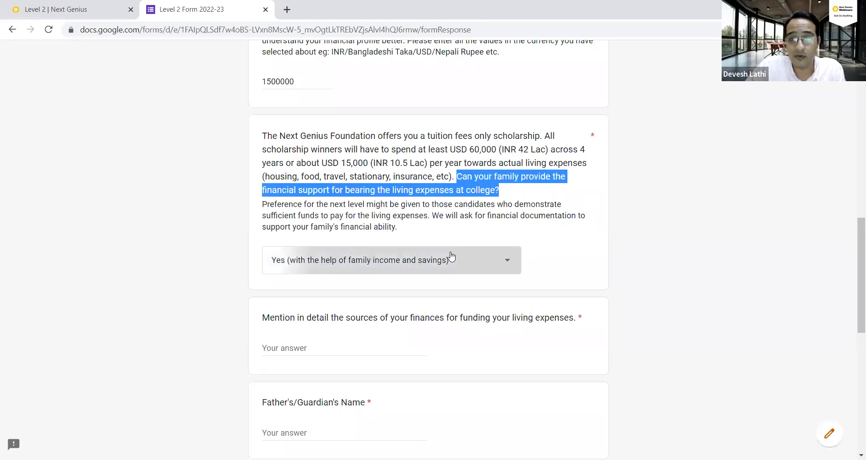
left_click(451, 258)
left_click(348, 267)
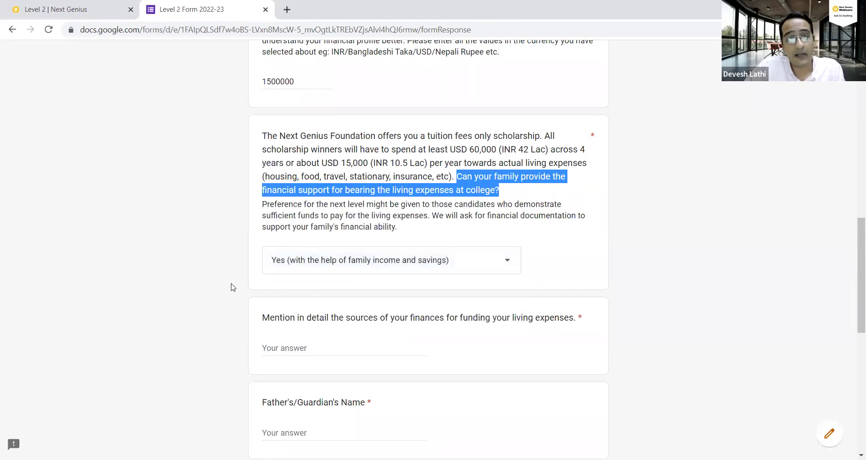
left_click(213, 296)
left_click(275, 348)
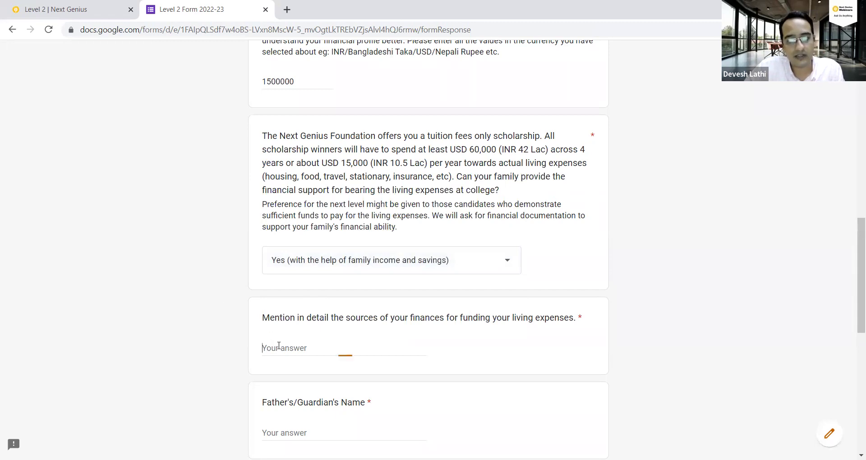
Type "Parent's salary, Savings, Property" as the sources of finances.
scroll(297, 343, "down", 1)
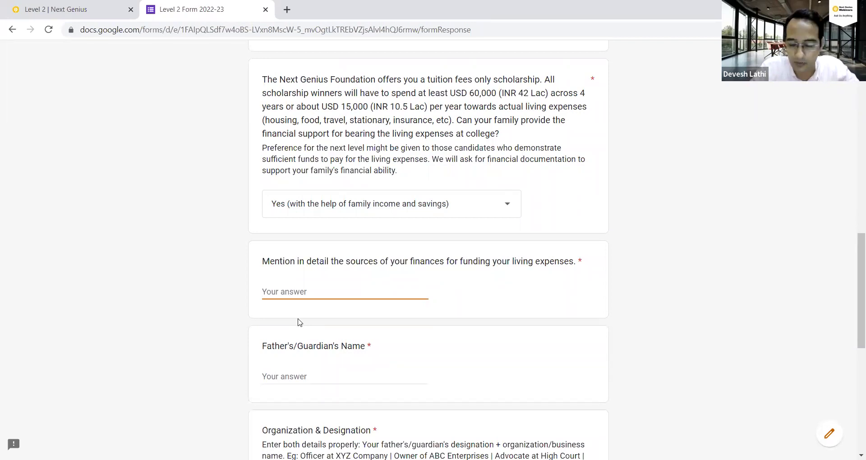
type("Paren")
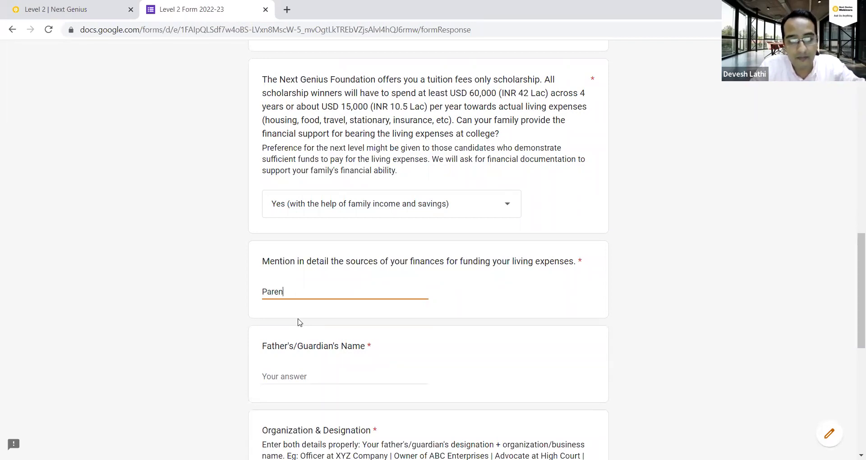
type("t's ")
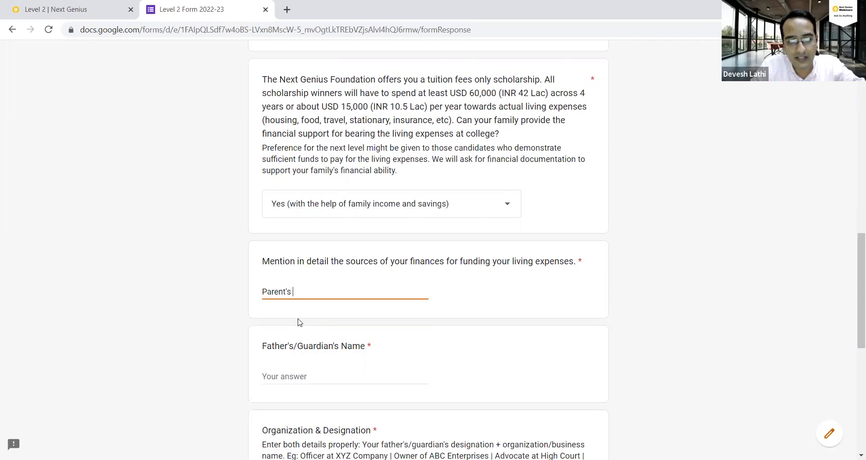
type("salary, Sa")
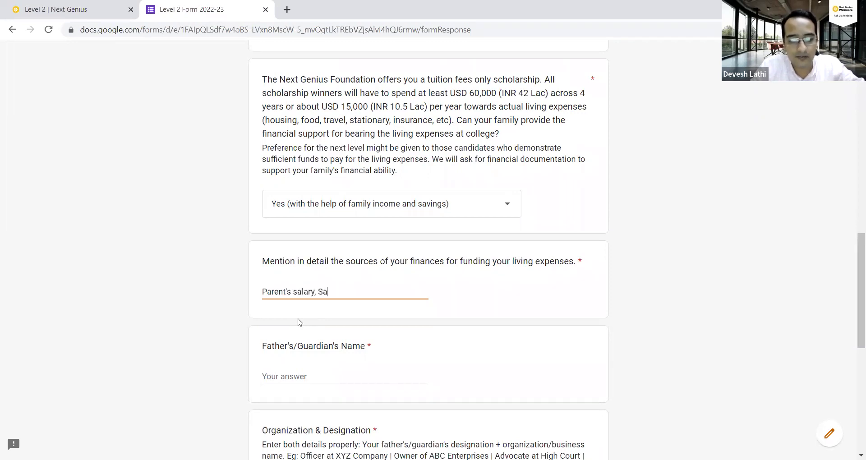
type("vings, Prop")
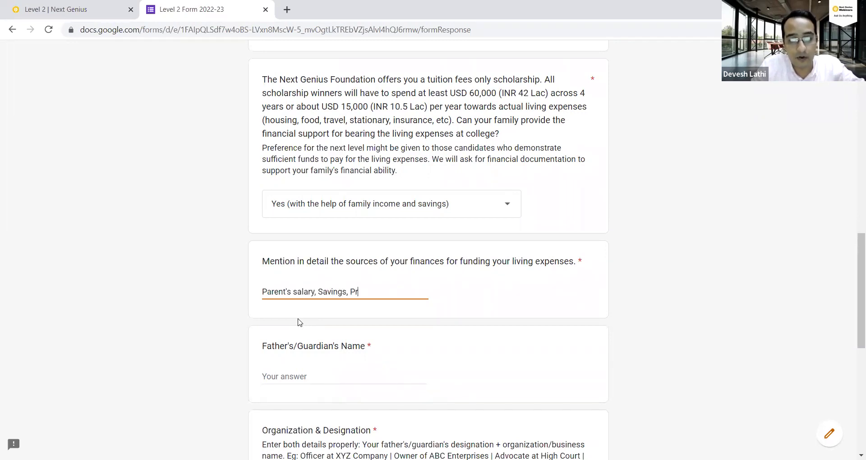
key("BackSpace")
type("perty")
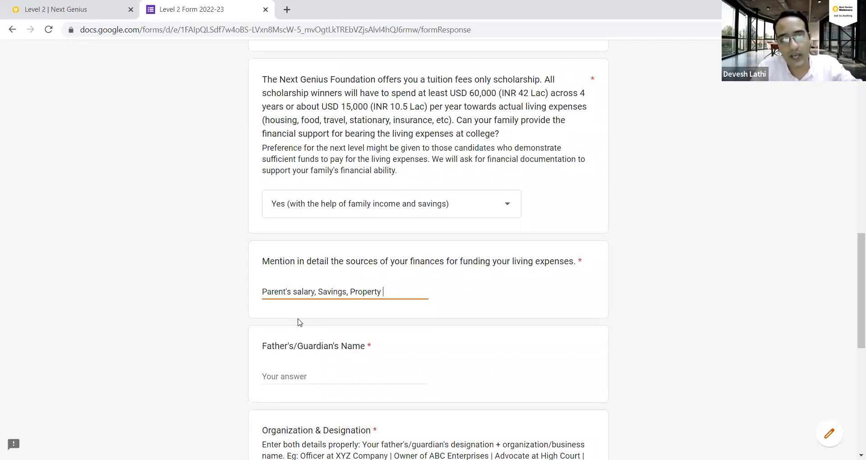
scroll(356, 329, "down", 3)
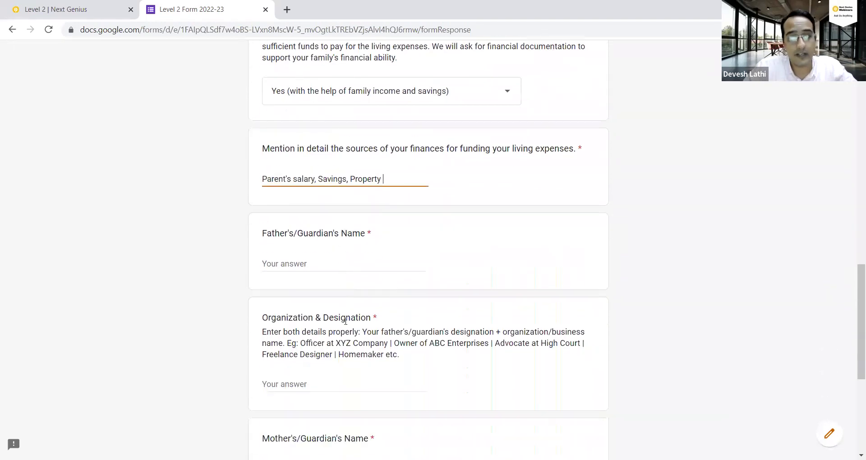
Enter the father's/guardian's full name in the Father's/Guardian's Name answer.
left_click(307, 272)
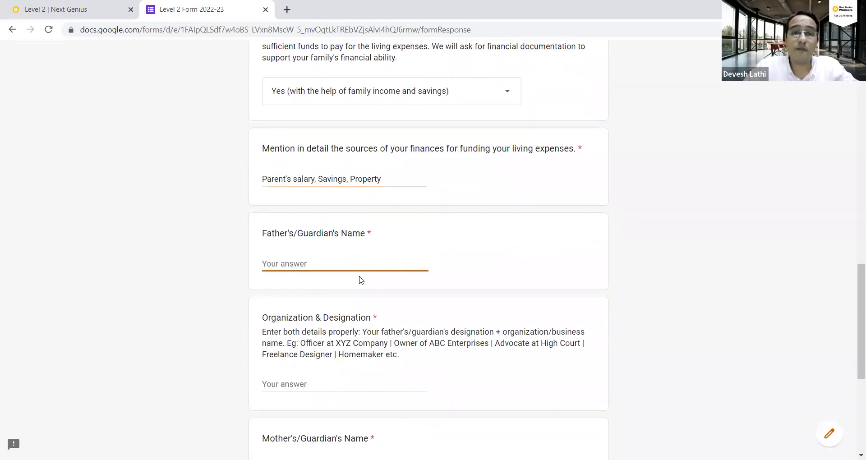
key("Tab")
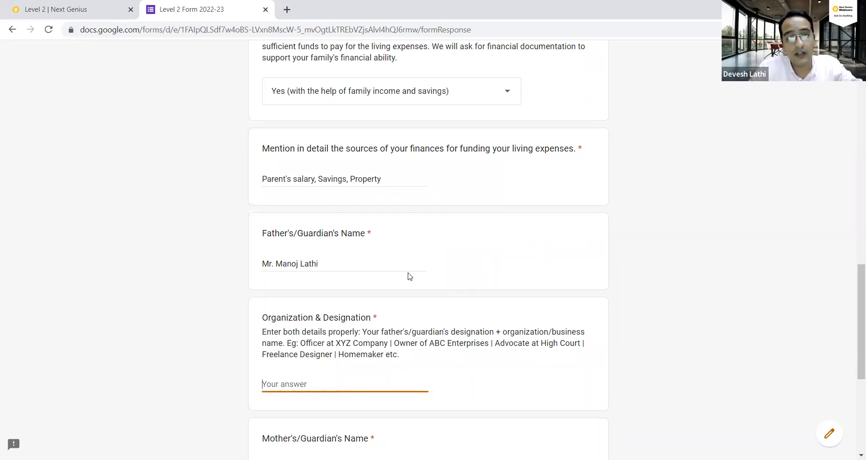
scroll(360, 252, "down", 1)
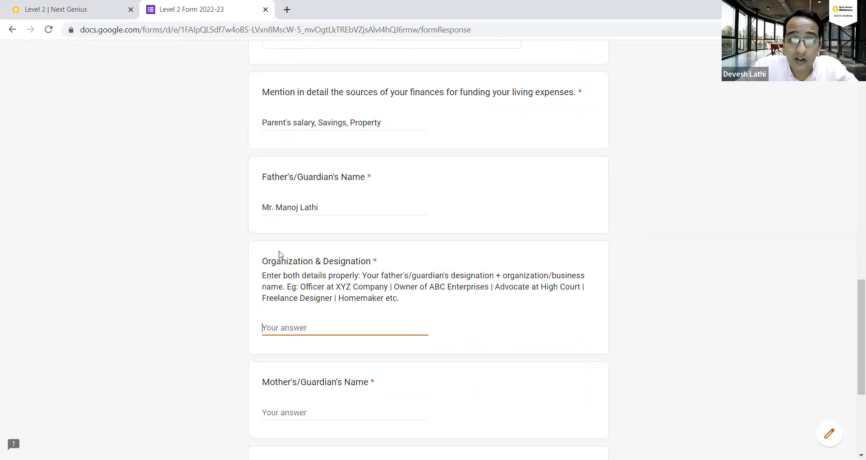
Answer the father's Organization & Designation with 'Manager at The Next Genius Company', correcting typos.
left_click_drag(261, 267, 357, 264)
scroll(334, 259, "down", 3)
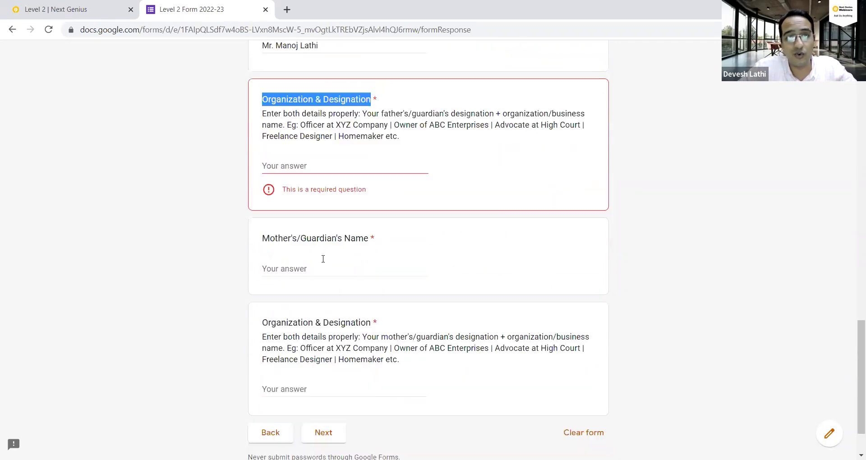
scroll(323, 258, "up", 2)
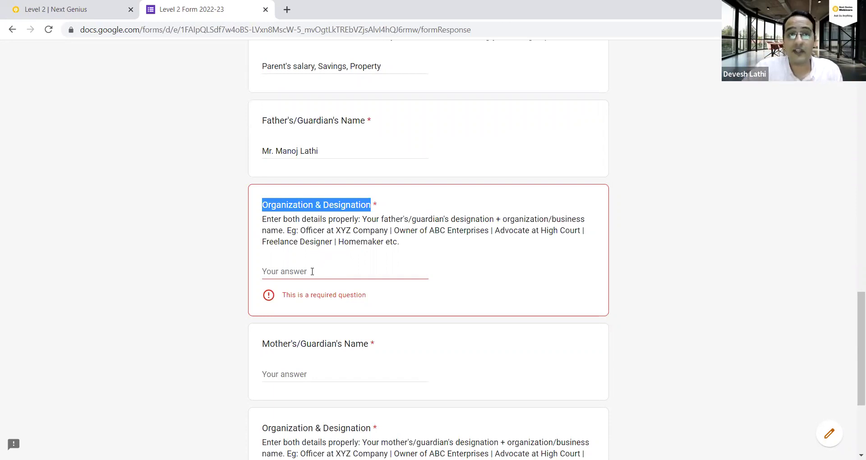
left_click(312, 268)
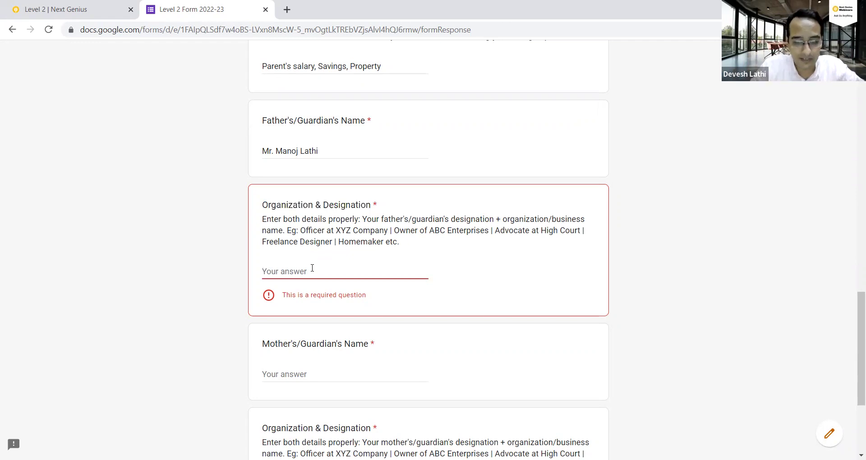
type("Manager ")
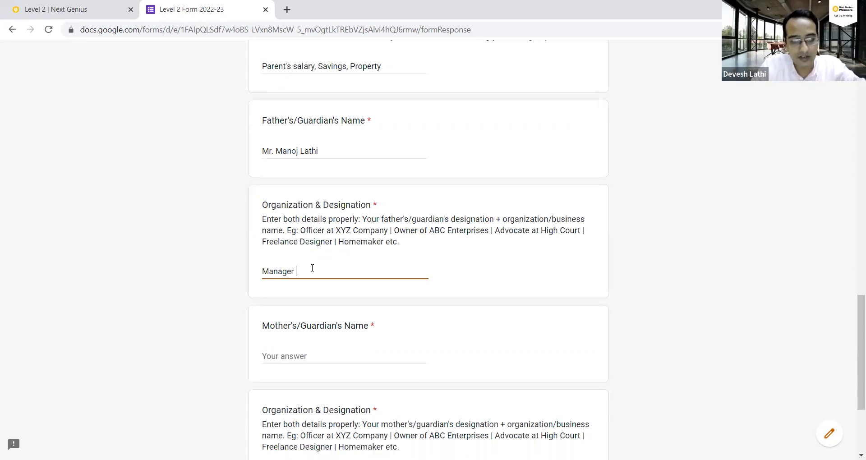
type("at The Next G")
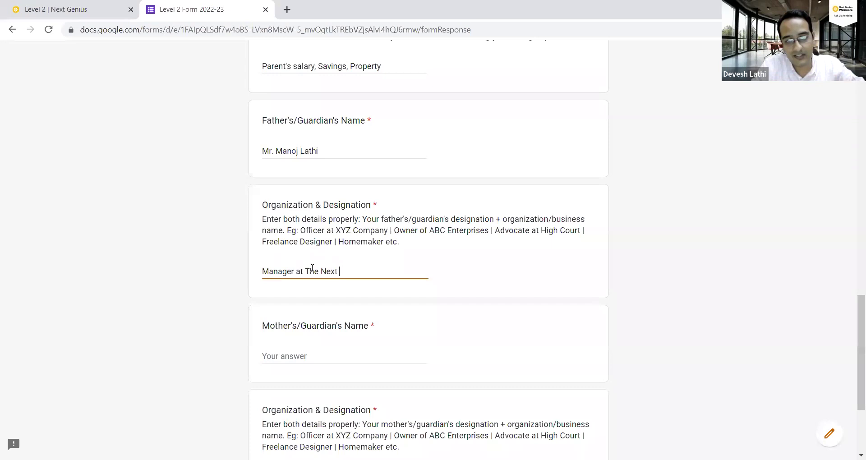
key("BackSpace")
type("Geniuc Ed")
key("BackSpace")
key("BackSpace")
key("BackSpace")
key("BackSpace")
type("s Company")
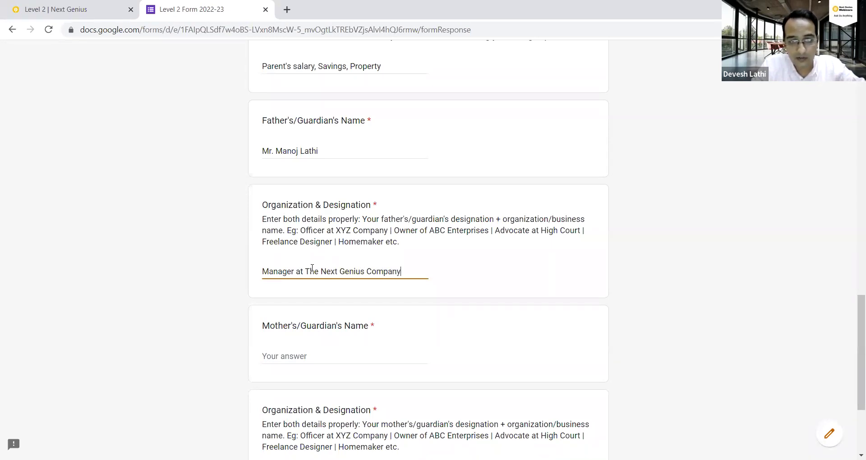
Select 'Manager' and then the company name to review the father's designation answer.
key("ctrl+shift+Right")
key("shift+Left")
key("Right")
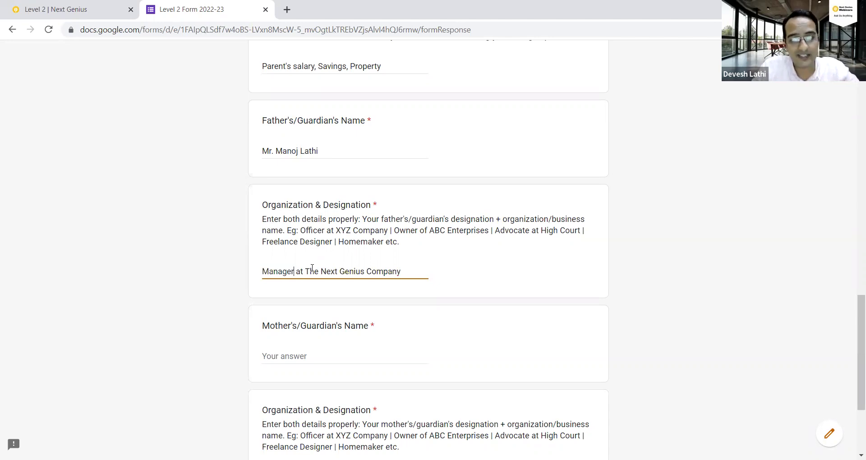
key("Right")
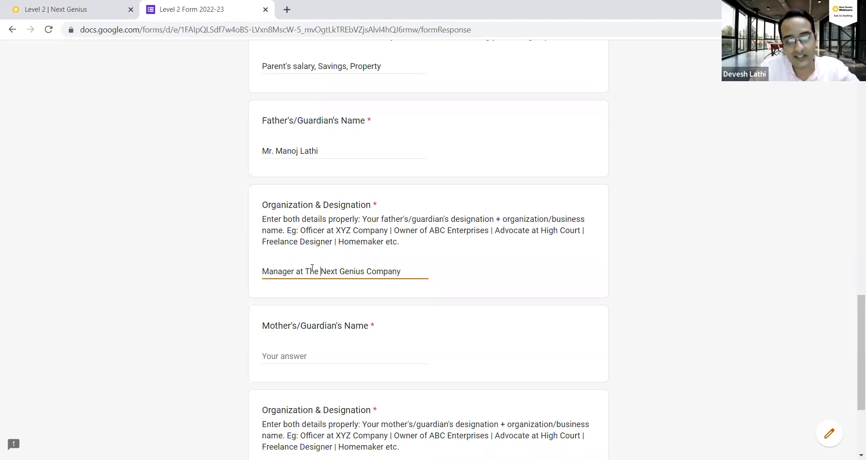
key("ctrl+shift+Right")
key("ctrl+Right")
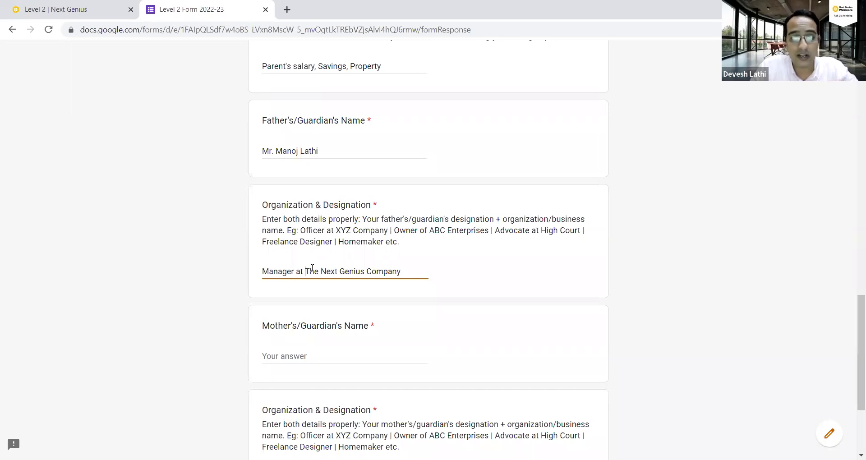
key("shift+Home")
key("Home")
key("ctrl+shift+Right")
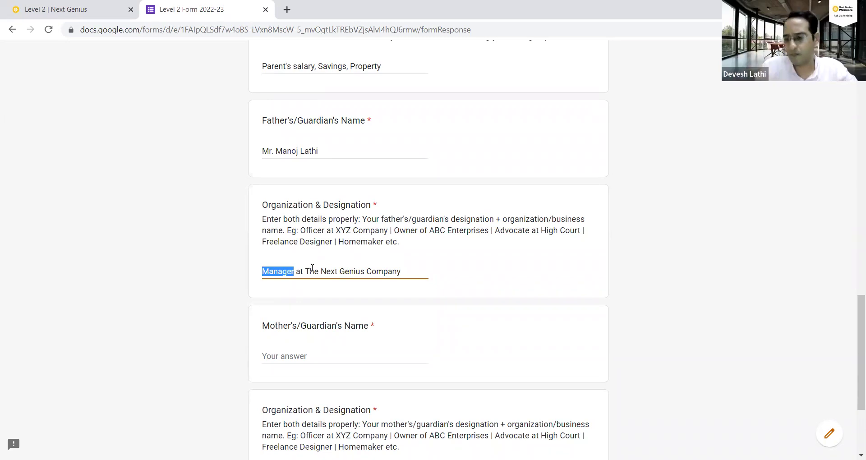
key("ctrl+Right")
key("ctrl+shift+Right")
key("ctrl+shift+Right")
key("ctrl+shift+Right")
key("ctrl+shift+Right")
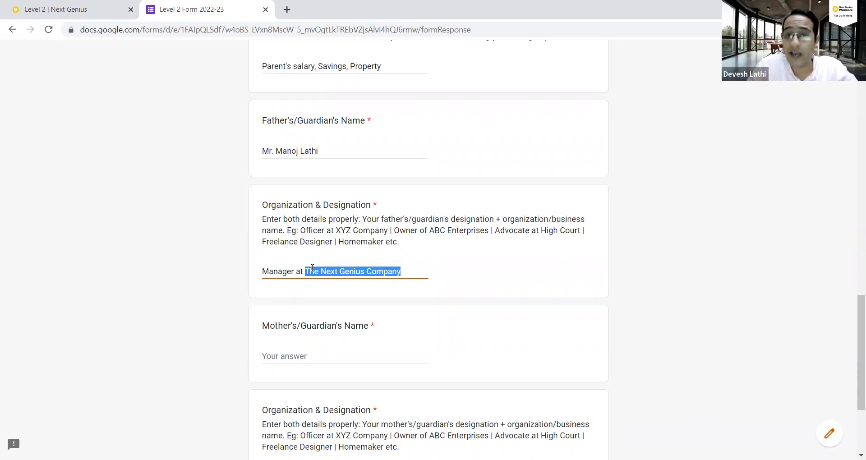
scroll(290, 284, "down", 3)
scroll(290, 293, "up", 1)
Enter the mother's full name and 'Homemaker' as her Organization & Designation.
left_click(291, 298)
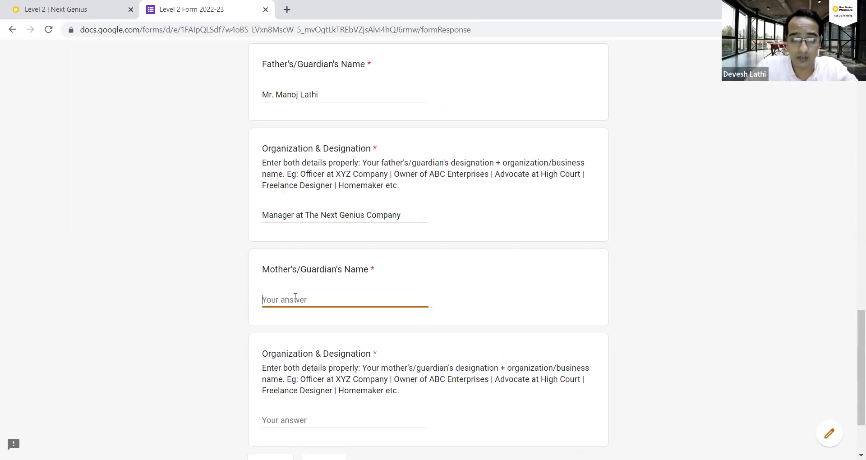
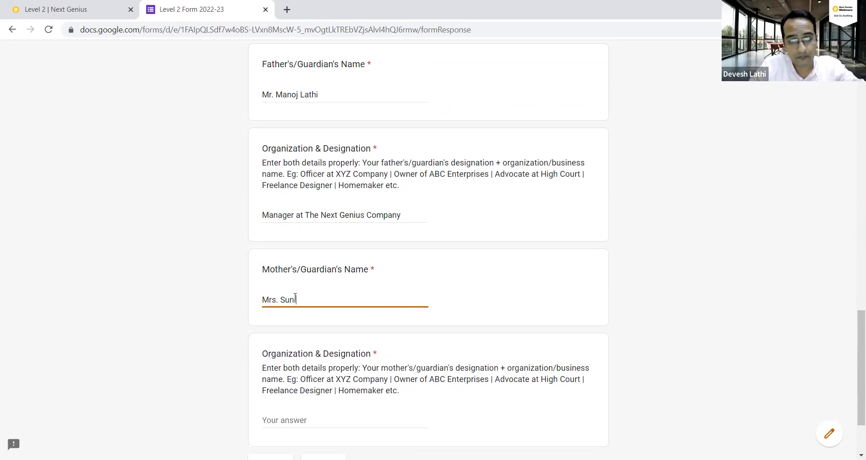
key("Tab")
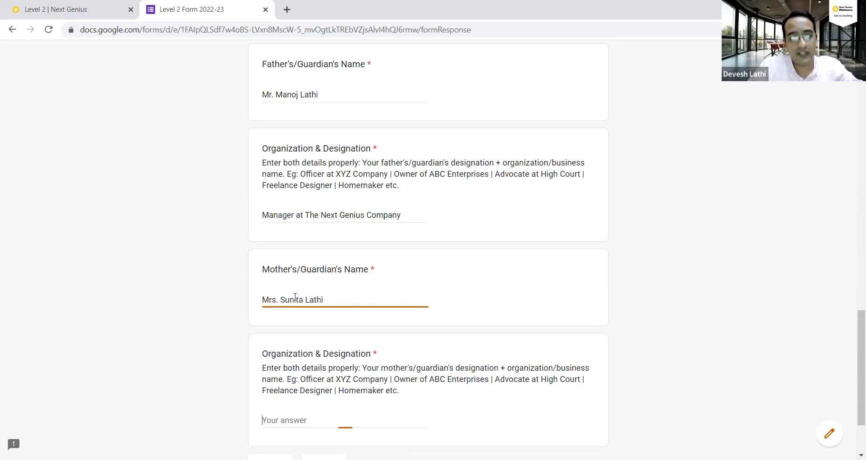
scroll(291, 289, "down", 2)
type("Homemaker")
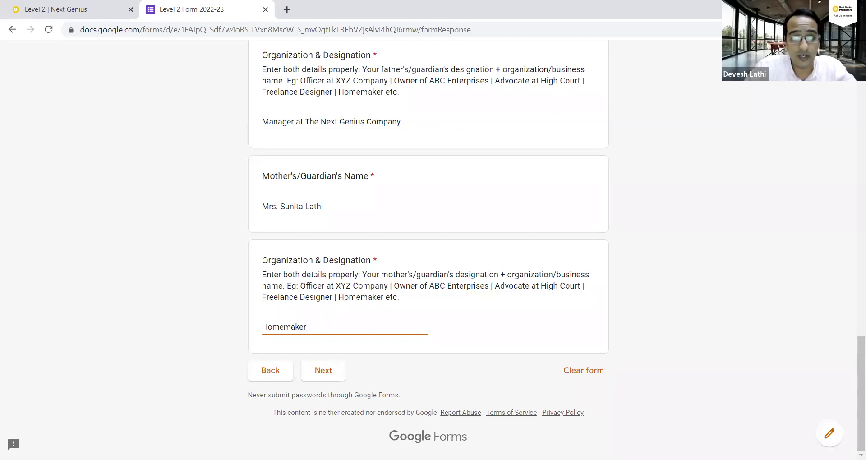
Highlight 'Manager' in the father's answer, then continue to the Academics section.
scroll(318, 239, "up", 1)
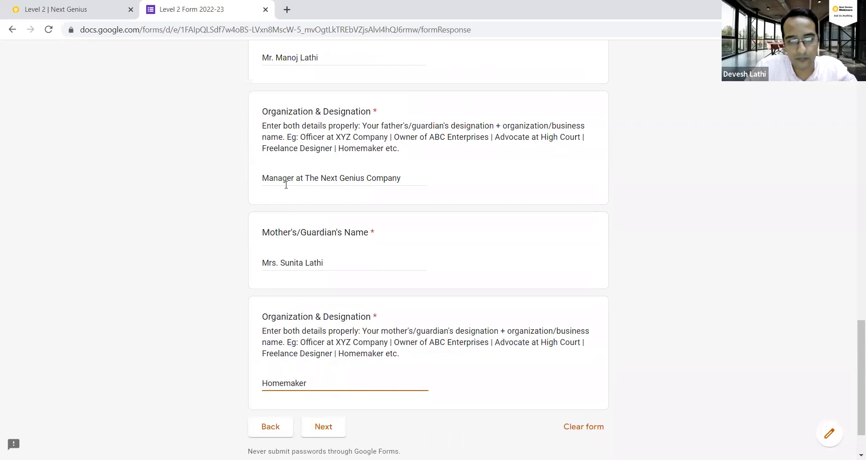
double_click(263, 178)
scroll(321, 361, "down", 1)
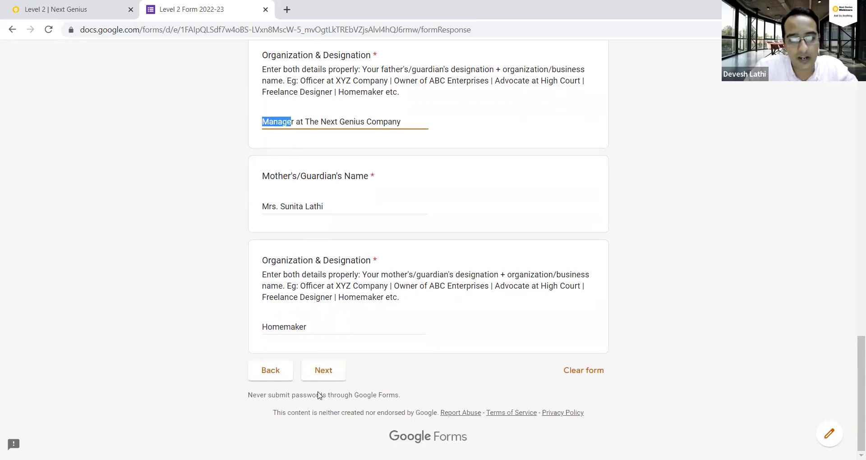
left_click(322, 371)
scroll(327, 341, "down", 1)
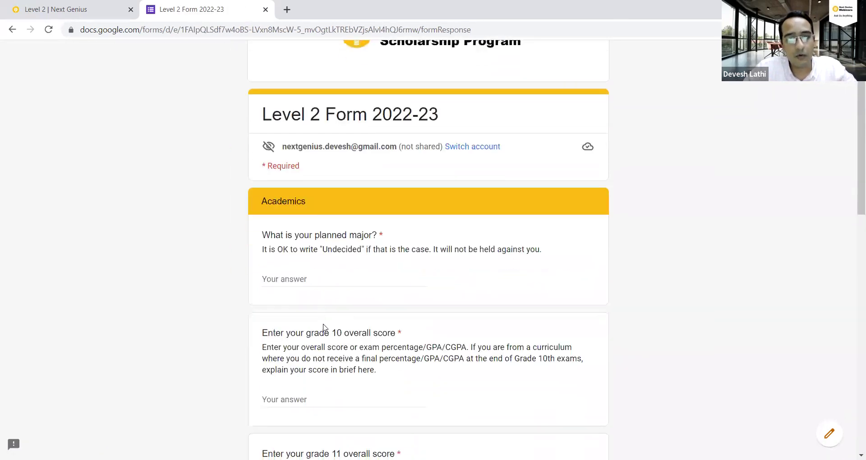
Enter 'Computer Science' as the planned major.
left_click(293, 278)
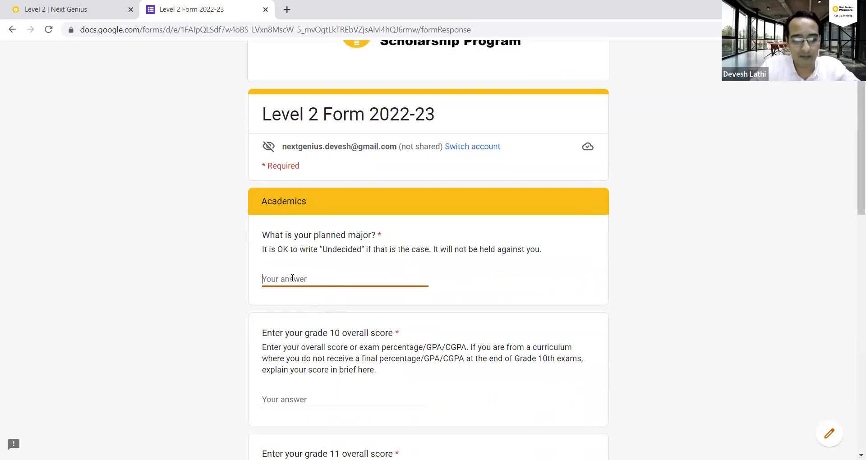
type("Computer Science")
left_click(157, 277)
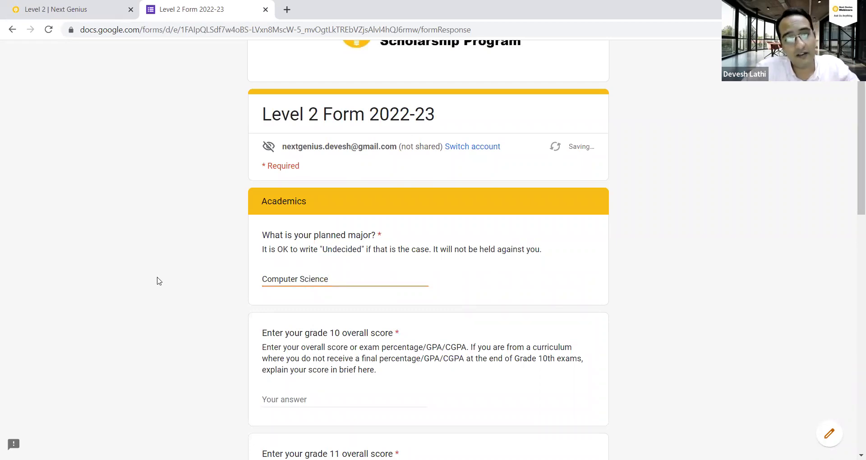
double_click(330, 247)
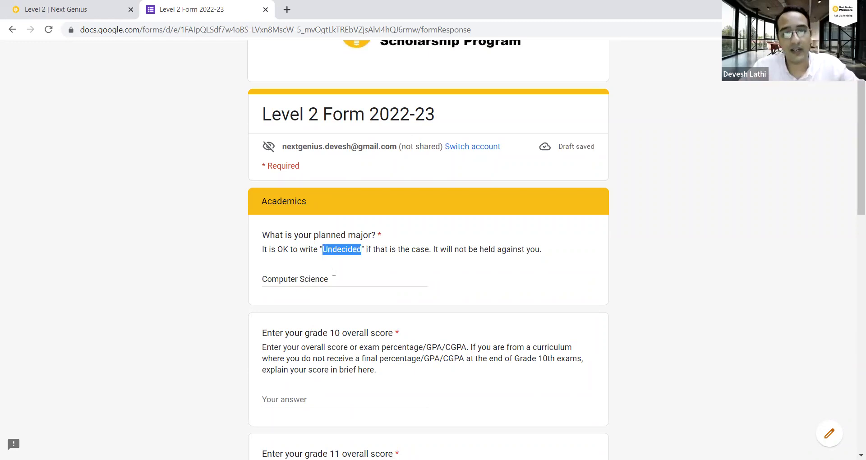
Begin the grade 10 score answer with English 7.5/10, followed by Hindi.
scroll(334, 273, "down", 3)
left_click_drag(266, 221, 391, 221)
double_click(334, 220)
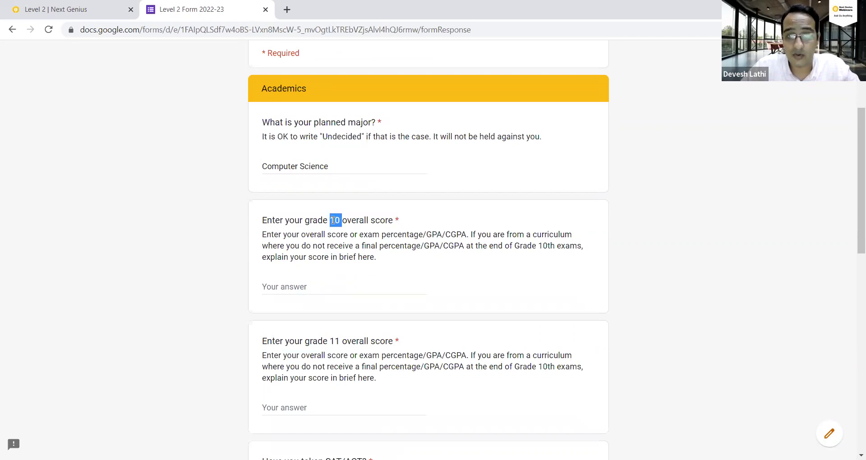
left_click(338, 285)
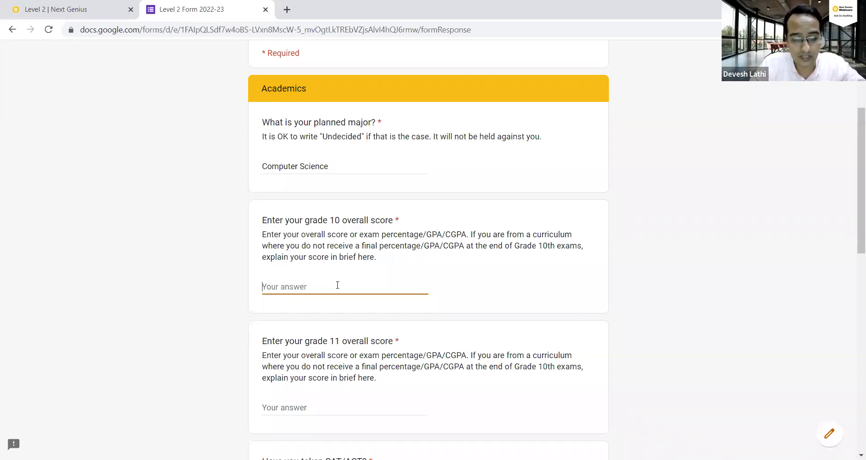
type("Eni")
key("BackSpace")
key("BackSpace")
type("n")
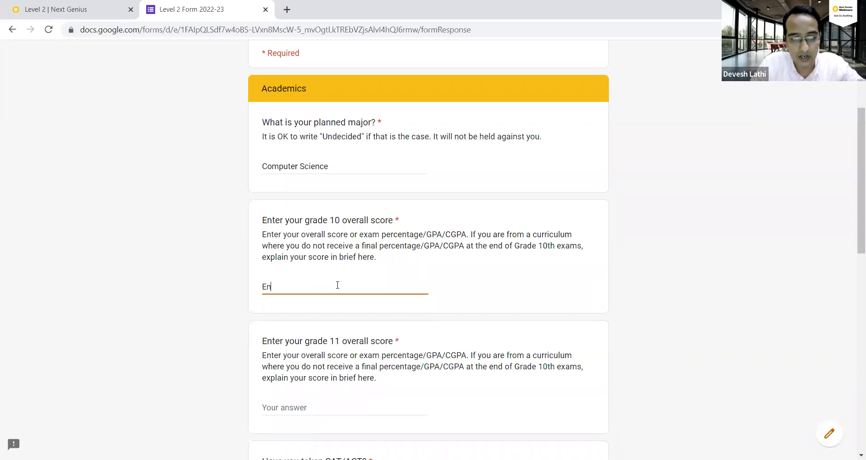
type("gish 7.5/10")
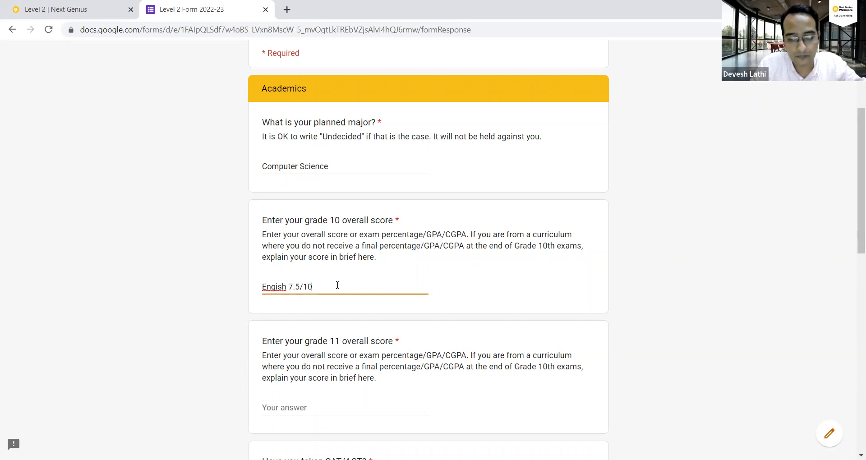
type(" | Hindi")
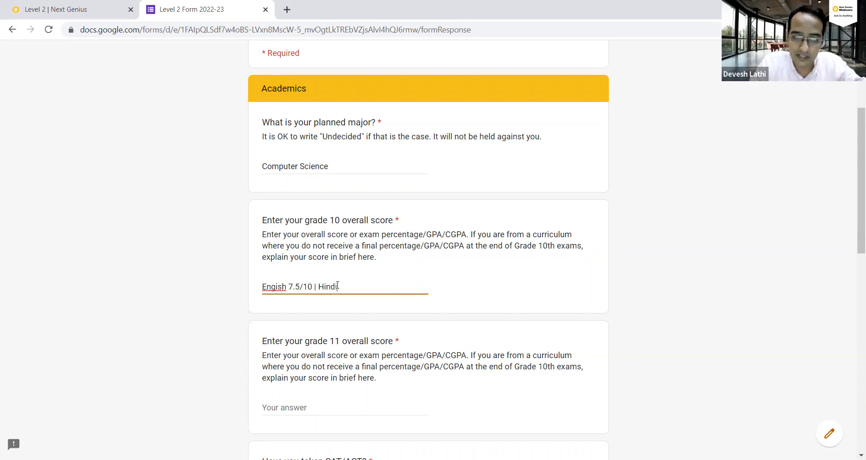